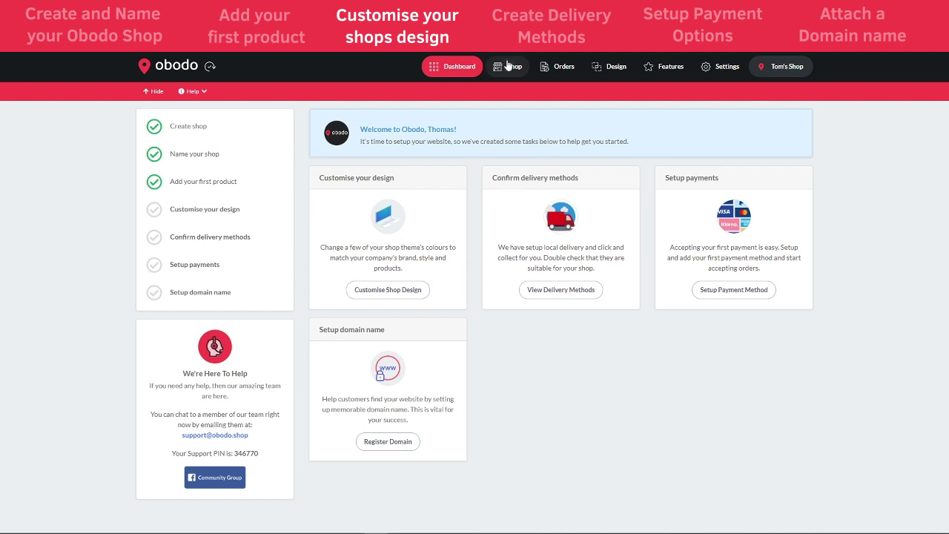
# Step: Open the shop's logo for design editing and start a new logo in the Logo Builder on a black canvas
pyautogui.click(510, 66)
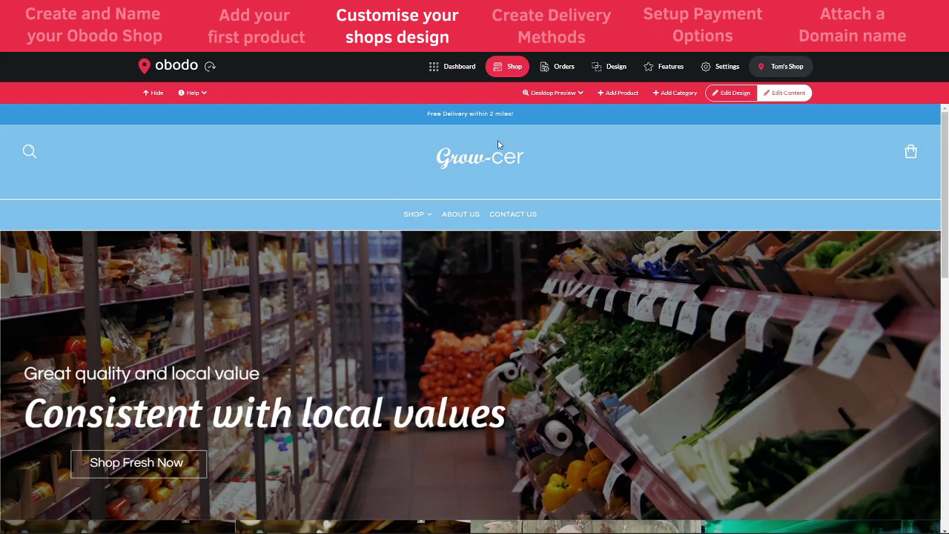
pyautogui.click(732, 95)
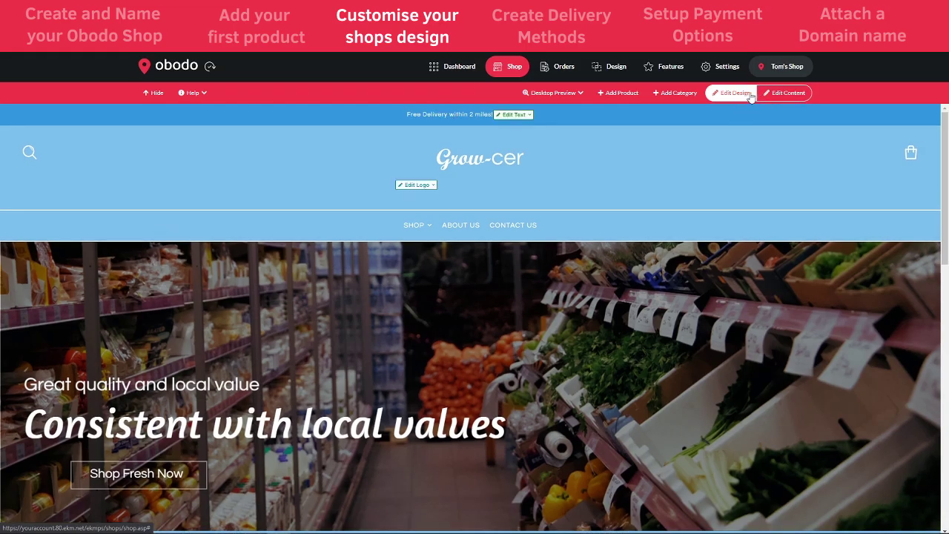
pyautogui.click(416, 186)
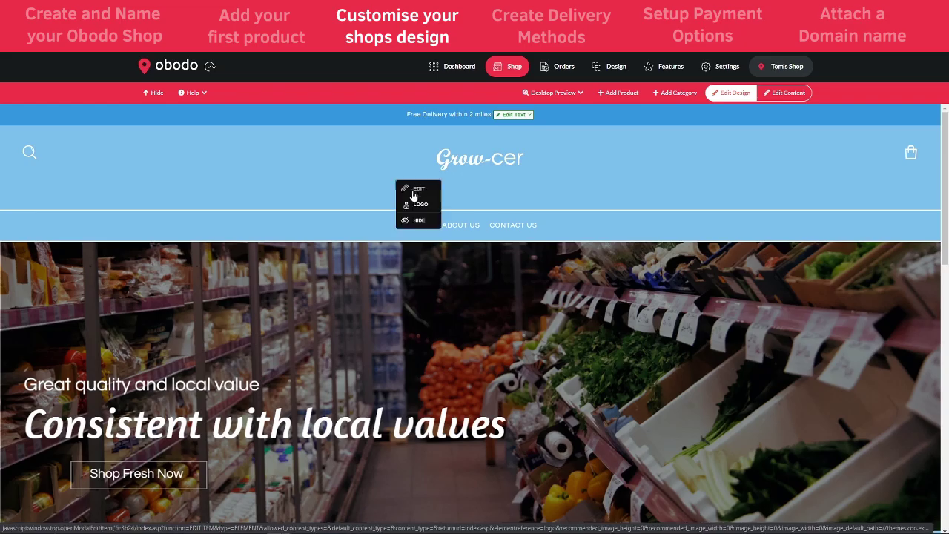
pyautogui.click(421, 205)
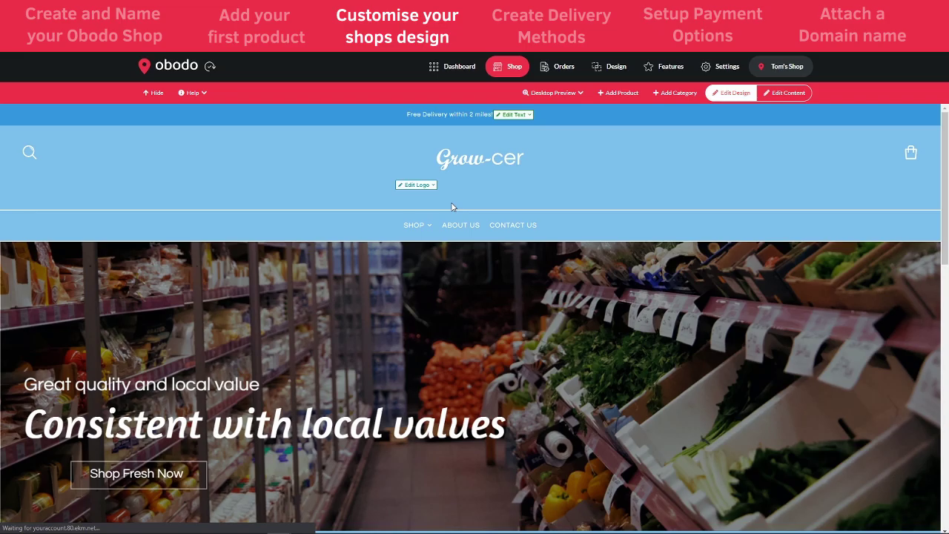
pyautogui.click(616, 66)
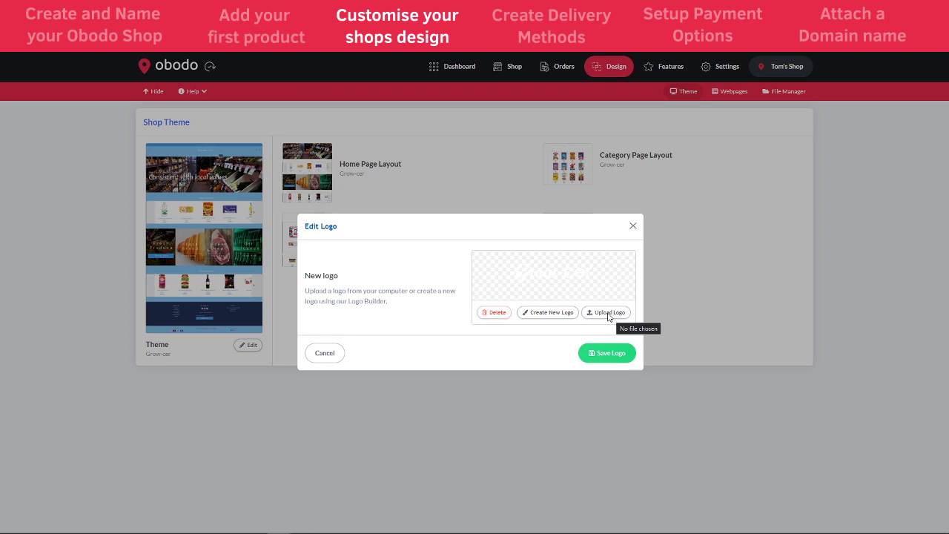
pyautogui.click(558, 315)
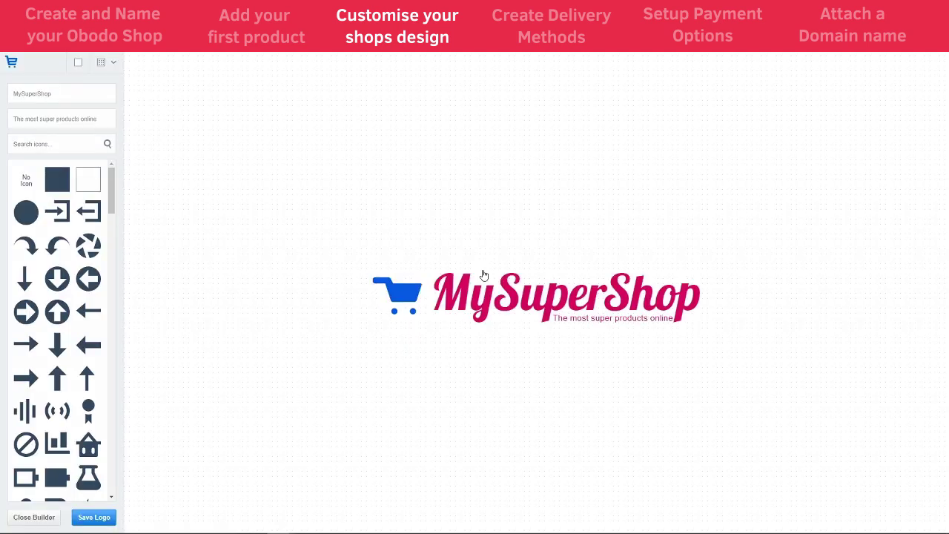
pyautogui.click(77, 63)
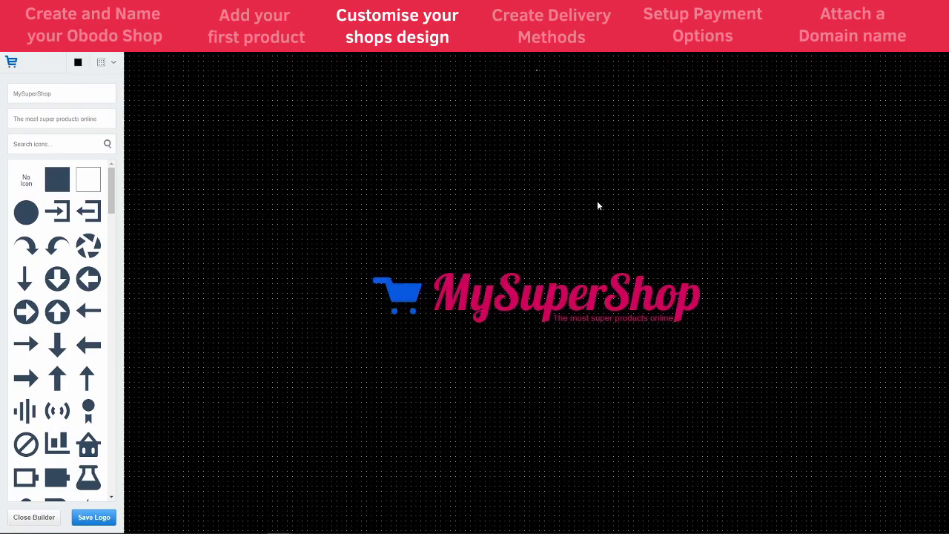
# Step: Set the logo's title to "Tom's" and its tagline to "Grocery Shop", placing the tagline just beneath the title
pyautogui.click(533, 287)
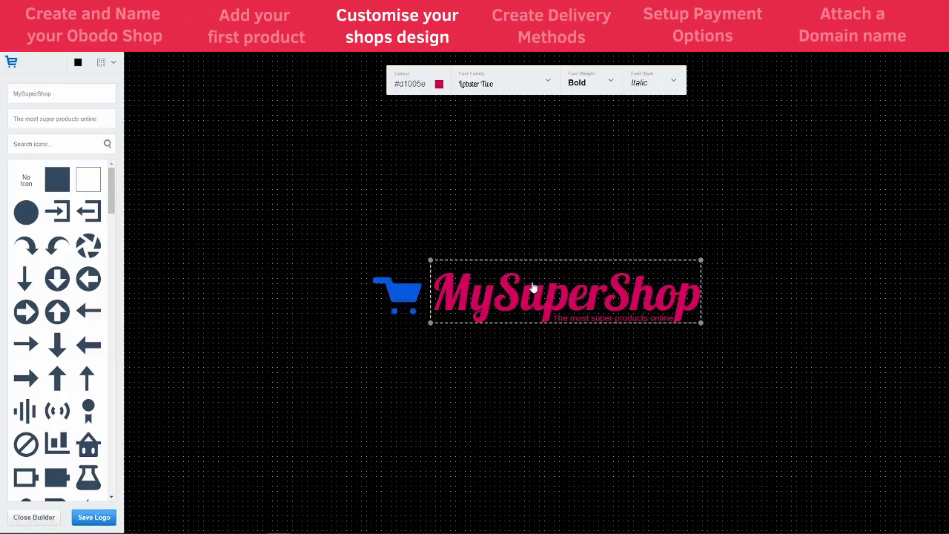
pyautogui.doubleClick(67, 93)
pyautogui.write('IOM')
pyautogui.press('BackSpace')
pyautogui.press('BackSpace')
pyautogui.press('BackSpace')
pyautogui.write('T')
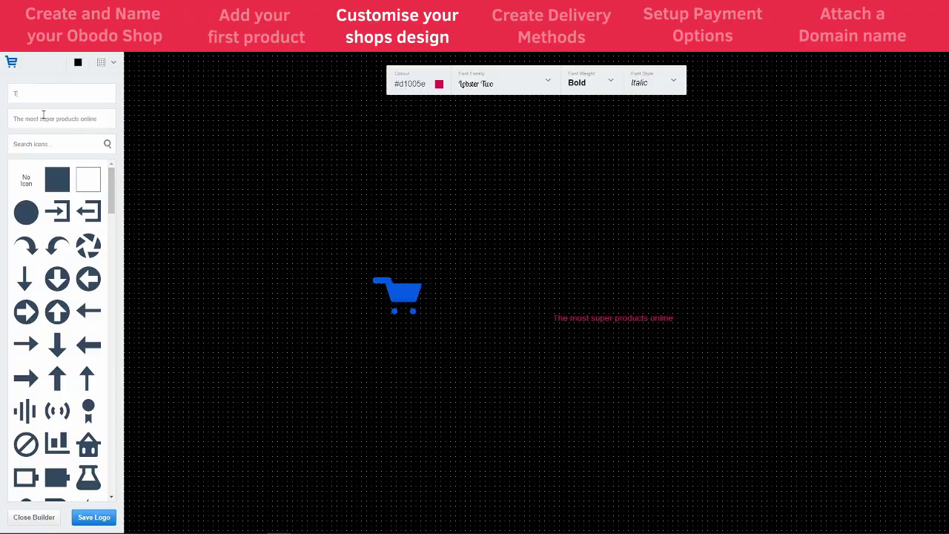
pyautogui.write("om's")
pyautogui.press('Tab')
pyautogui.write('Grocery Shop')
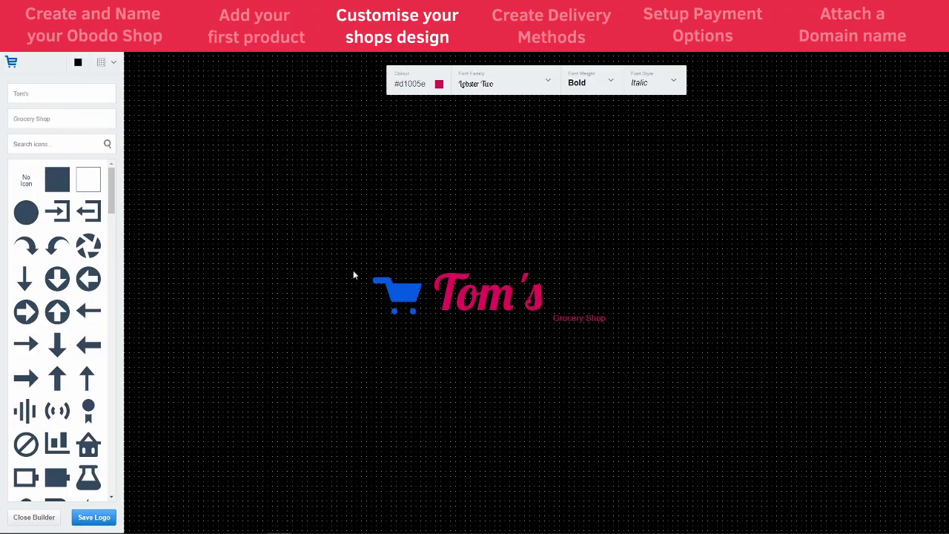
pyautogui.moveTo(586, 318); pyautogui.dragTo(482, 324)
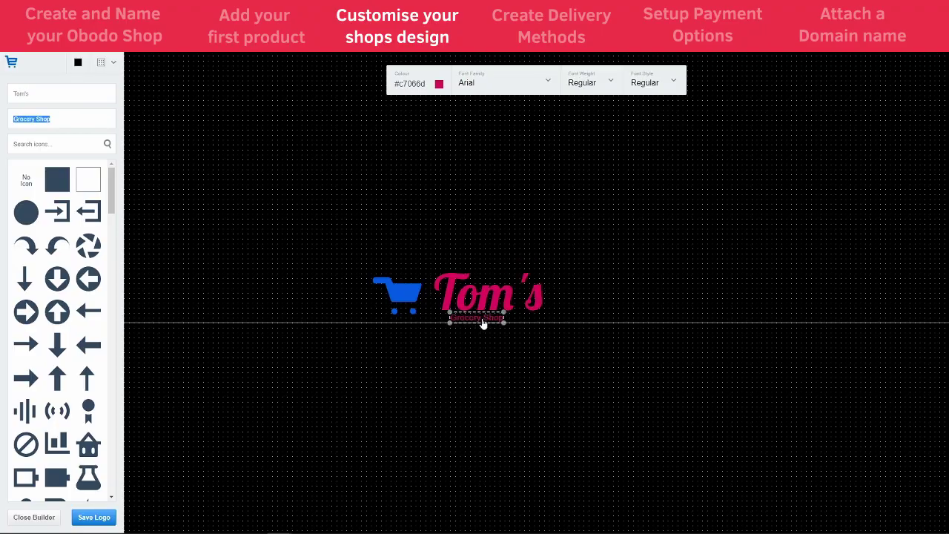
# Step: Replace the cart icon with the two-loaf icon from a "bread" icon search and colour it white (#ffffff)
pyautogui.click(397, 295)
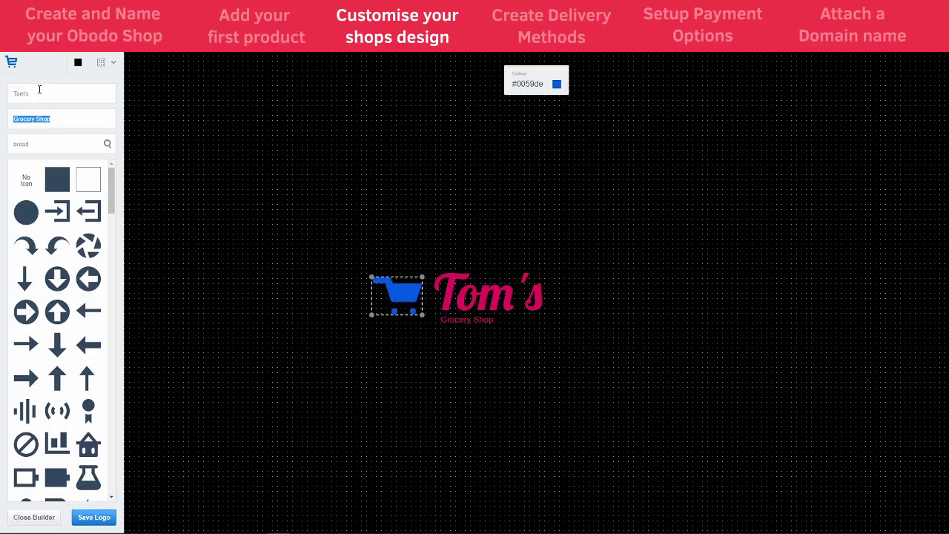
pyautogui.click(43, 143)
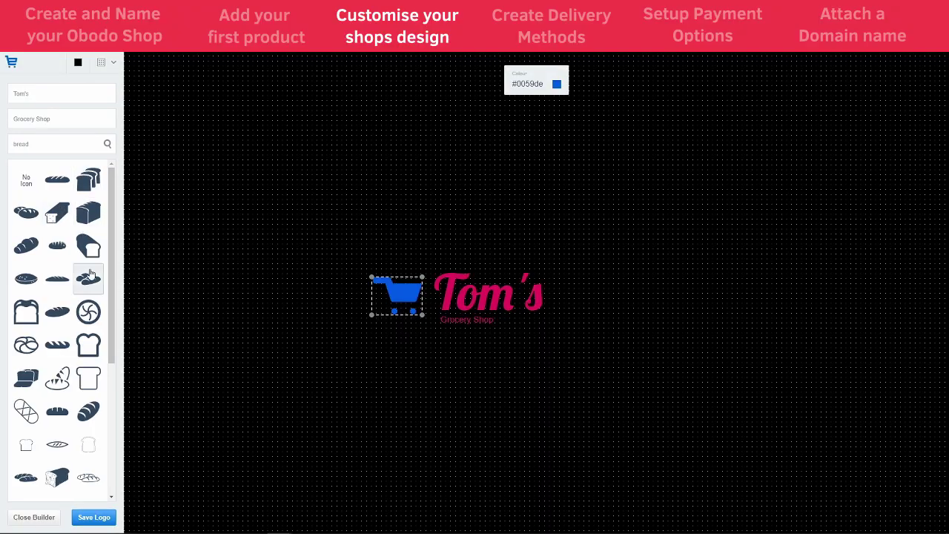
pyautogui.click(28, 215)
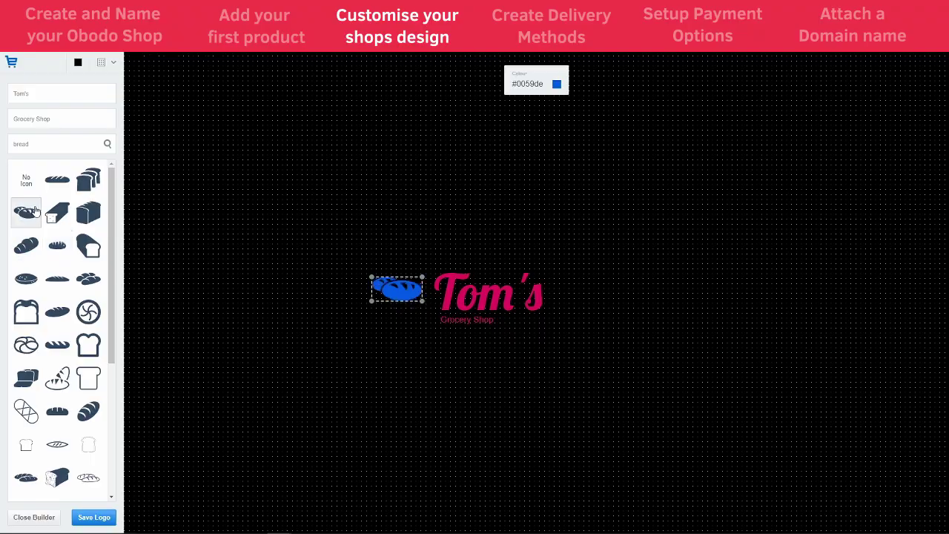
pyautogui.click(557, 84)
pyautogui.moveTo(519, 113); pyautogui.dragTo(477, 85)
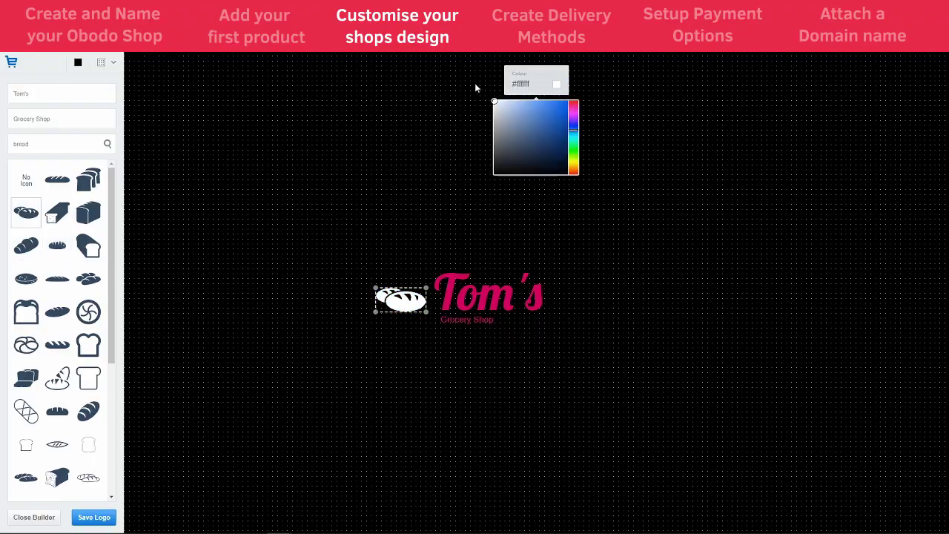
# Step: Colour the title and the tagline white (#ffffff), moving the title slightly up and towards the bread icon
pyautogui.click(468, 291)
pyautogui.click(439, 84)
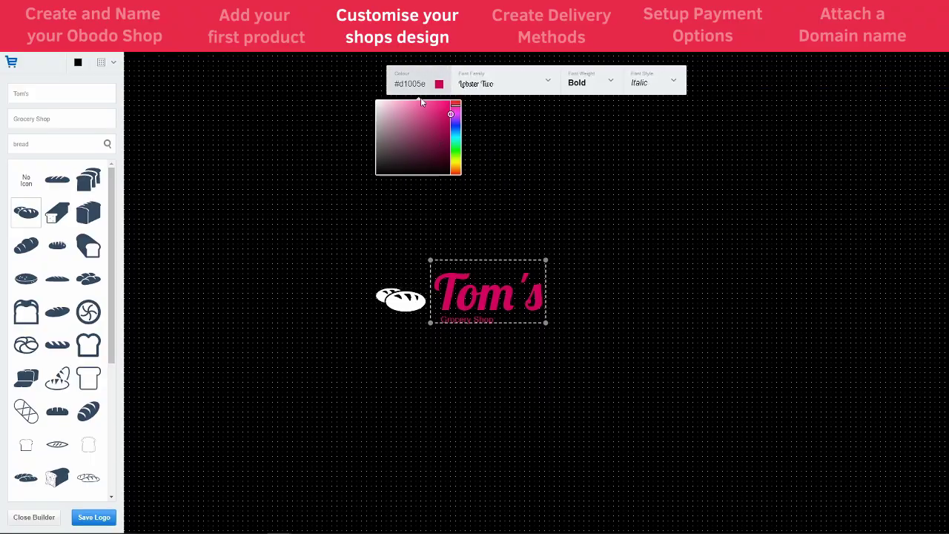
pyautogui.moveTo(419, 129); pyautogui.dragTo(333, 82)
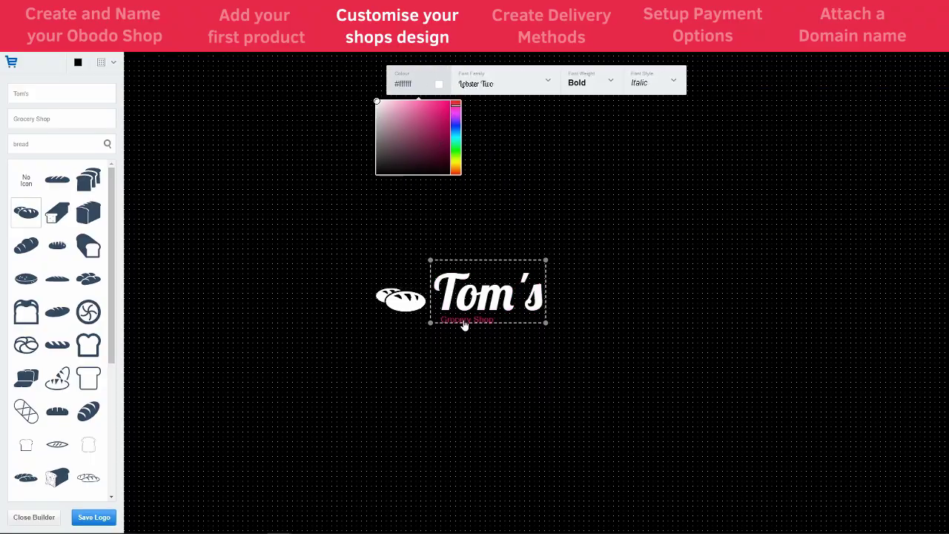
pyautogui.moveTo(481, 301); pyautogui.dragTo(476, 294)
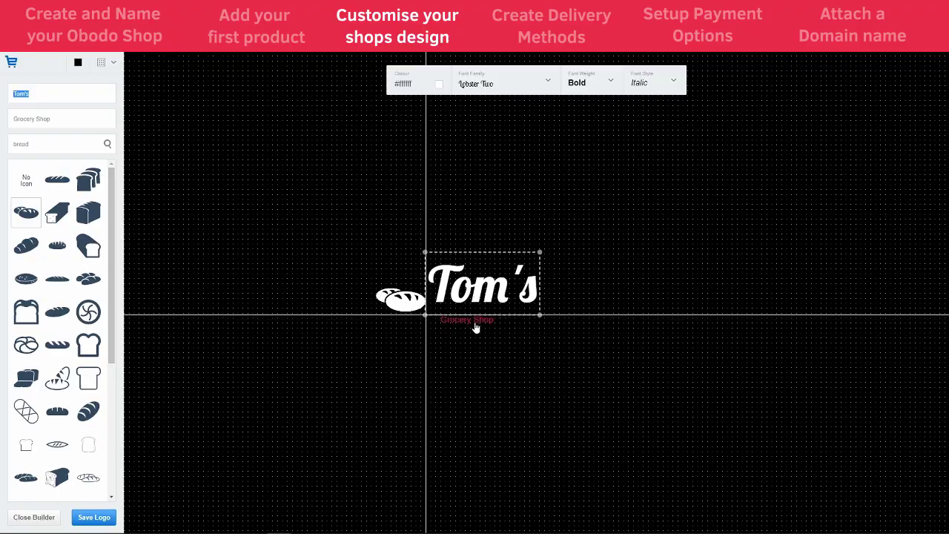
pyautogui.click(474, 323)
pyautogui.click(439, 83)
pyautogui.click(377, 101)
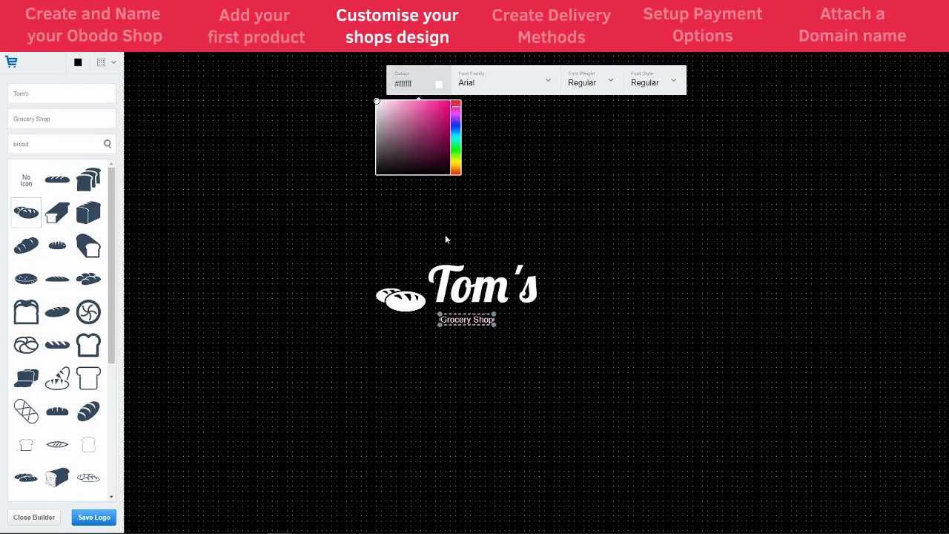
pyautogui.click(466, 319)
pyautogui.click(465, 322)
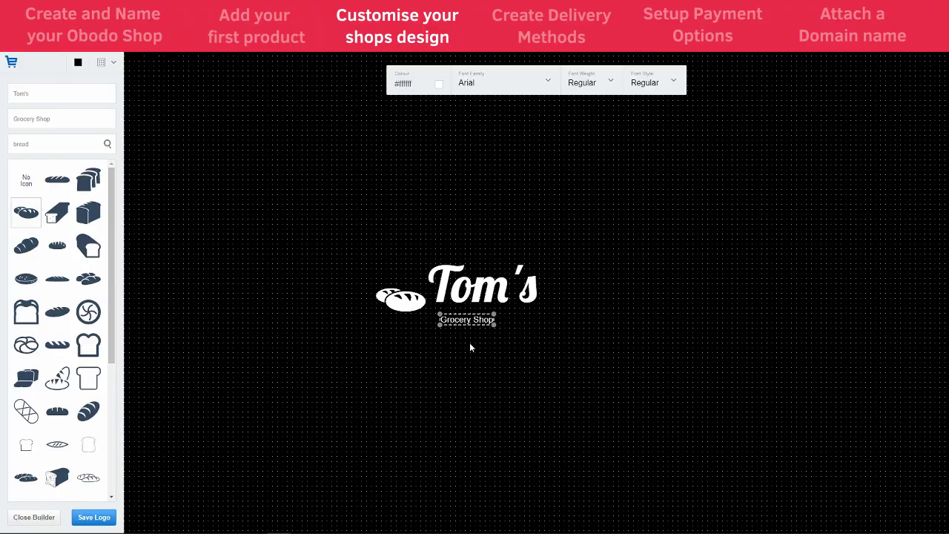
pyautogui.click(472, 340)
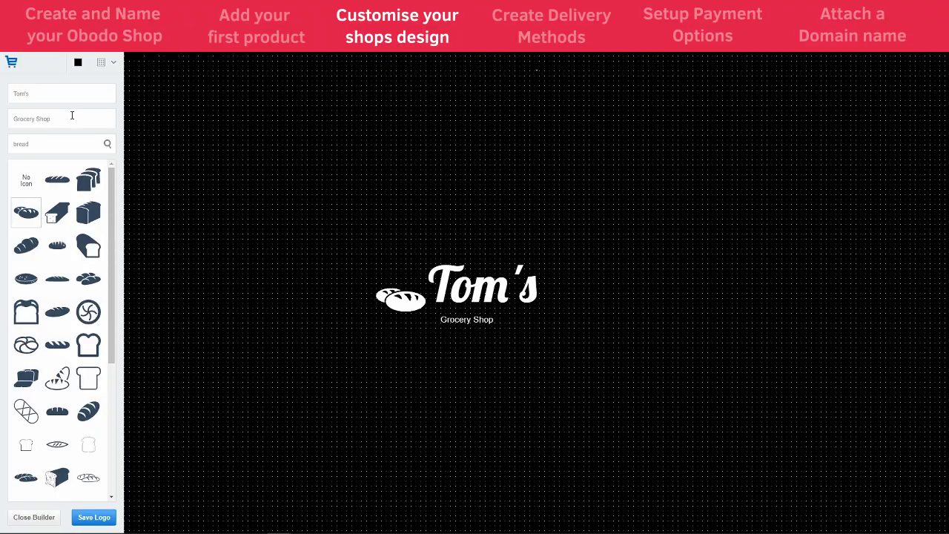
# Step: Enlarge the "Grocery Shop" tagline to about the title's width and align it directly under "Tom's"
pyautogui.click(477, 327)
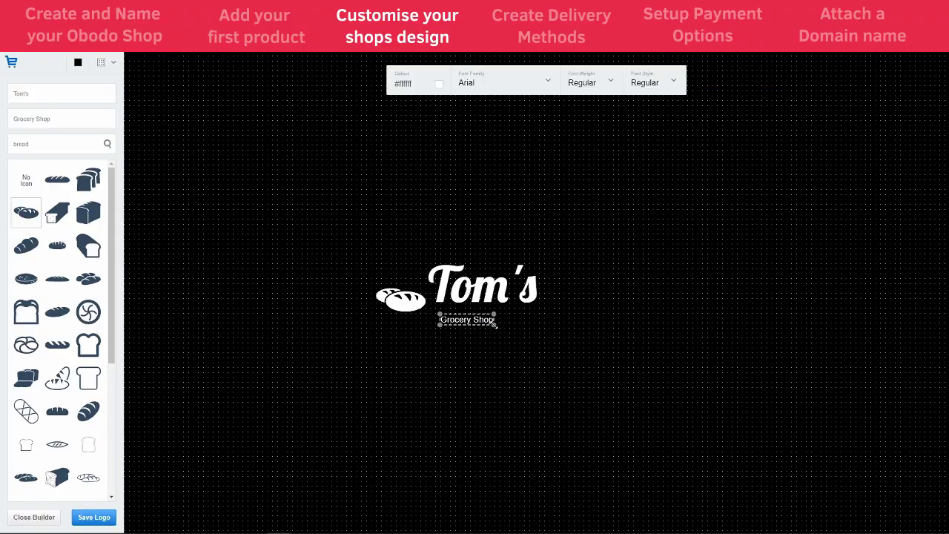
pyautogui.moveTo(494, 324); pyautogui.dragTo(556, 350)
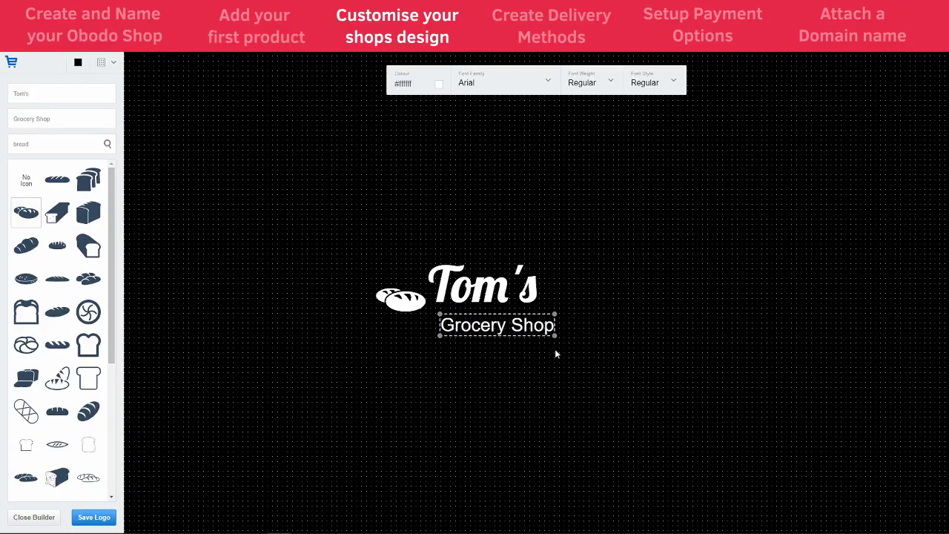
pyautogui.moveTo(512, 323); pyautogui.dragTo(499, 290)
pyautogui.click(495, 291)
pyautogui.click(494, 324)
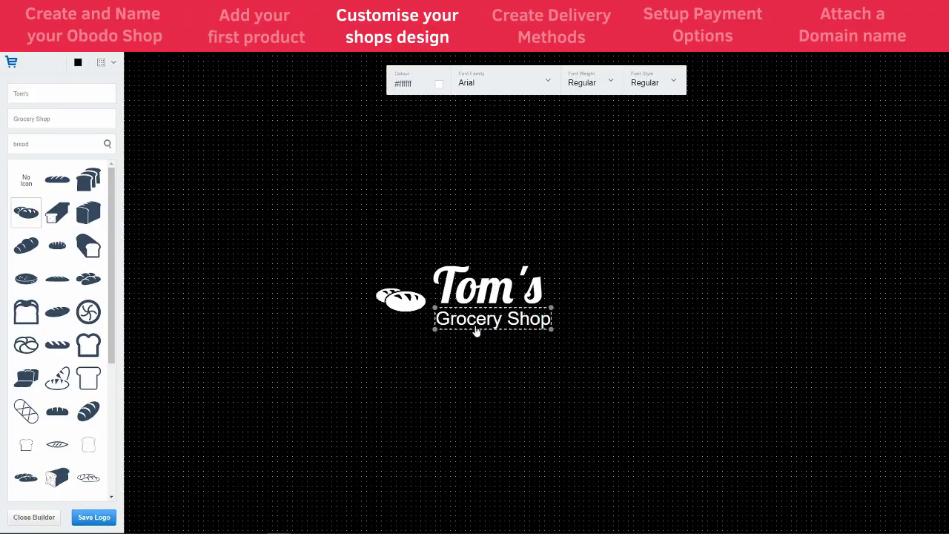
# Step: Change the "Tom's" title font to Arial, keeping it bold italic, and move it down close above the tagline
pyautogui.click(479, 292)
pyautogui.click(515, 80)
pyautogui.click(503, 102)
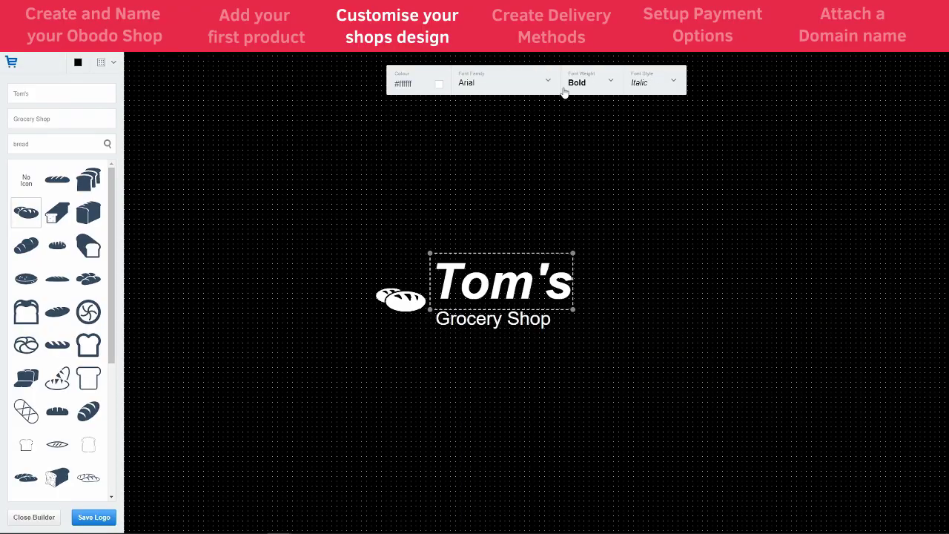
pyautogui.click(654, 89)
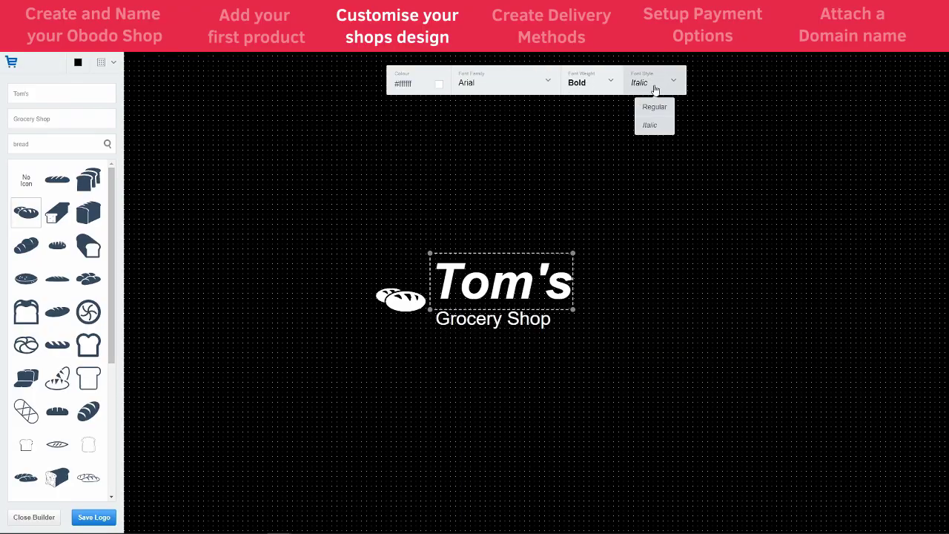
pyautogui.click(656, 173)
pyautogui.moveTo(498, 299); pyautogui.dragTo(495, 297)
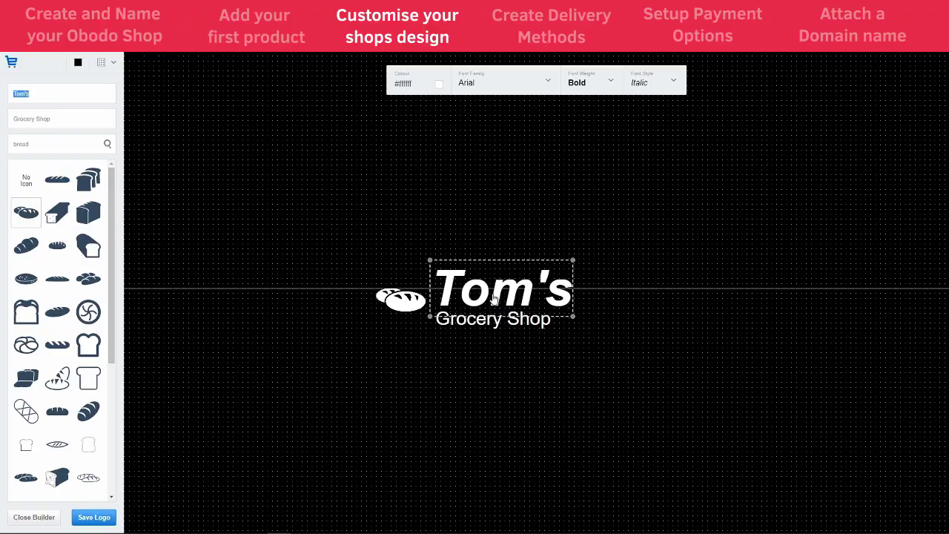
pyautogui.click(492, 366)
pyautogui.click(504, 299)
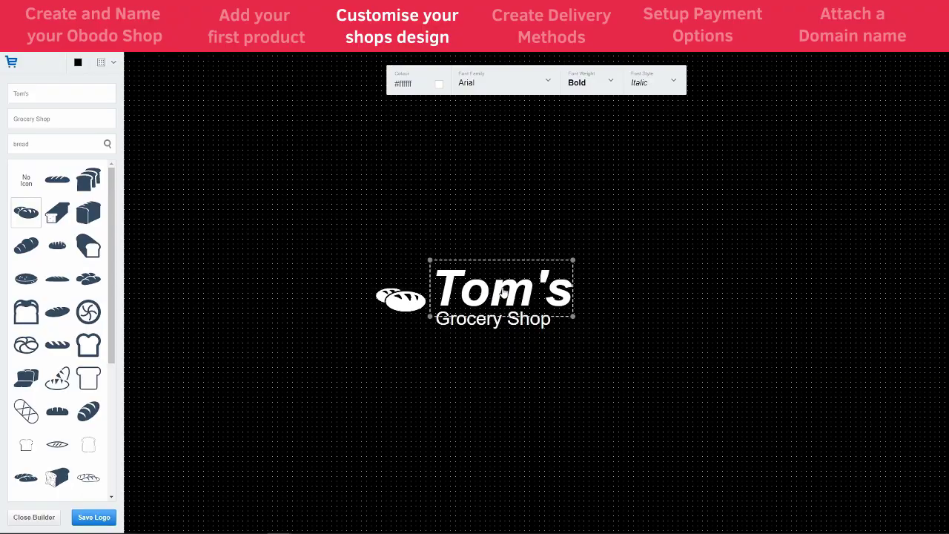
# Step: Set the font style of the "Grocery Shop" tagline to Italic
pyautogui.click(490, 321)
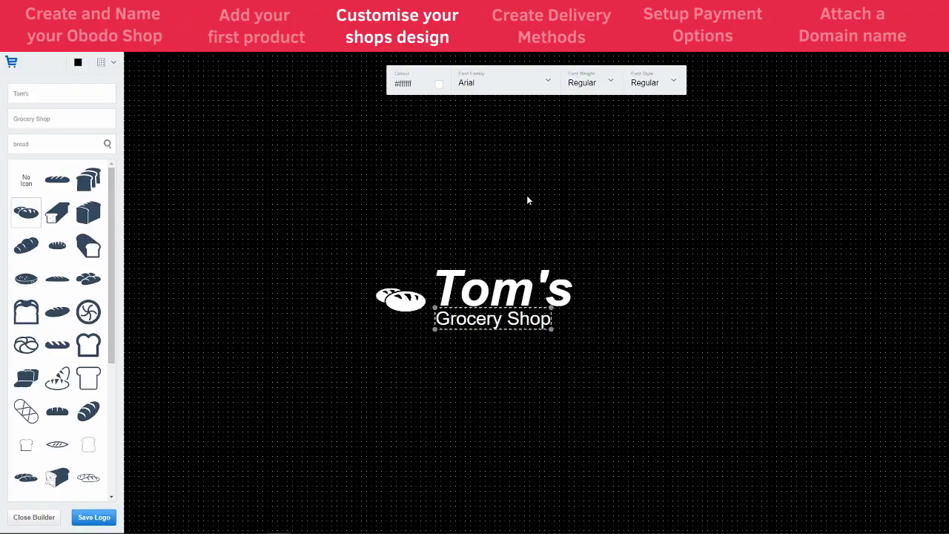
pyautogui.click(652, 82)
pyautogui.click(650, 123)
pyautogui.click(573, 215)
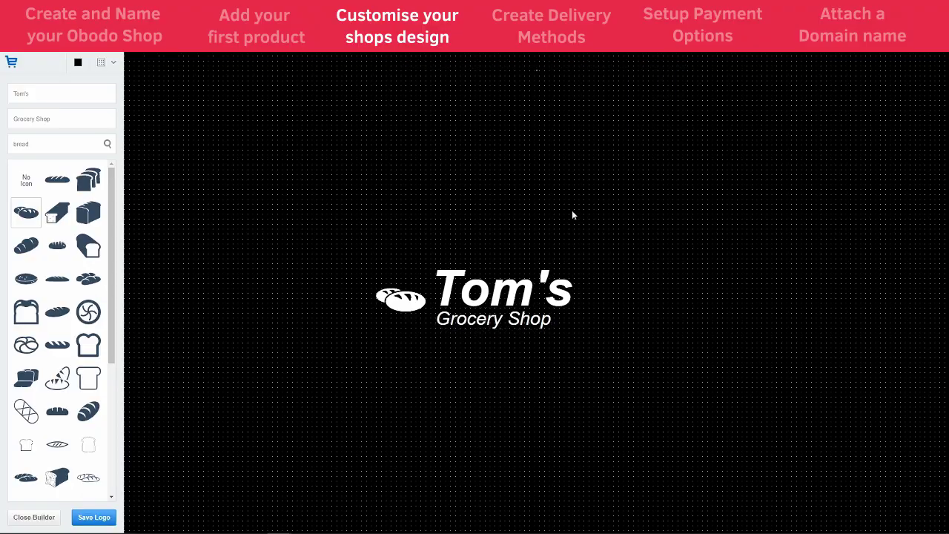
# Step: Enlarge the bread icon and position it directly beside the logo text
pyautogui.click(475, 327)
pyautogui.click(407, 307)
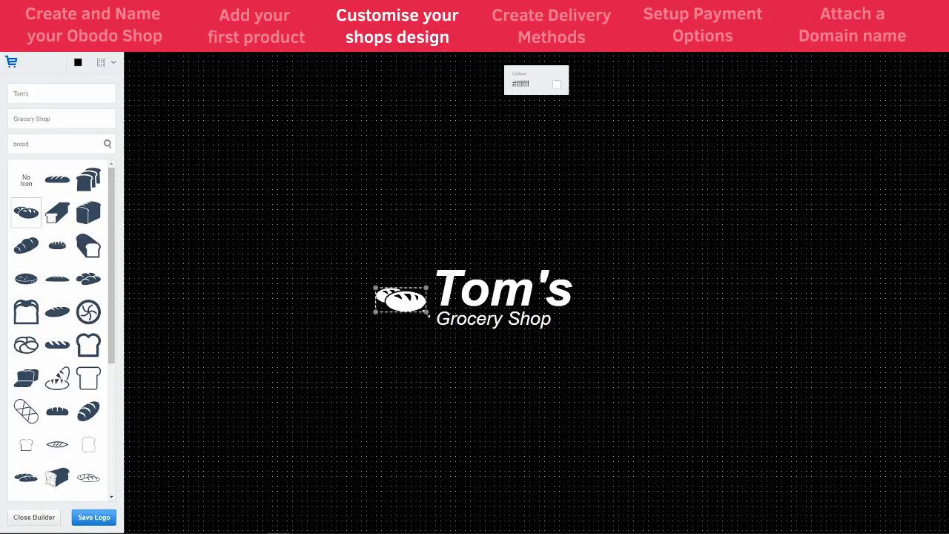
pyautogui.moveTo(426, 312); pyautogui.dragTo(398, 303)
pyautogui.click(415, 362)
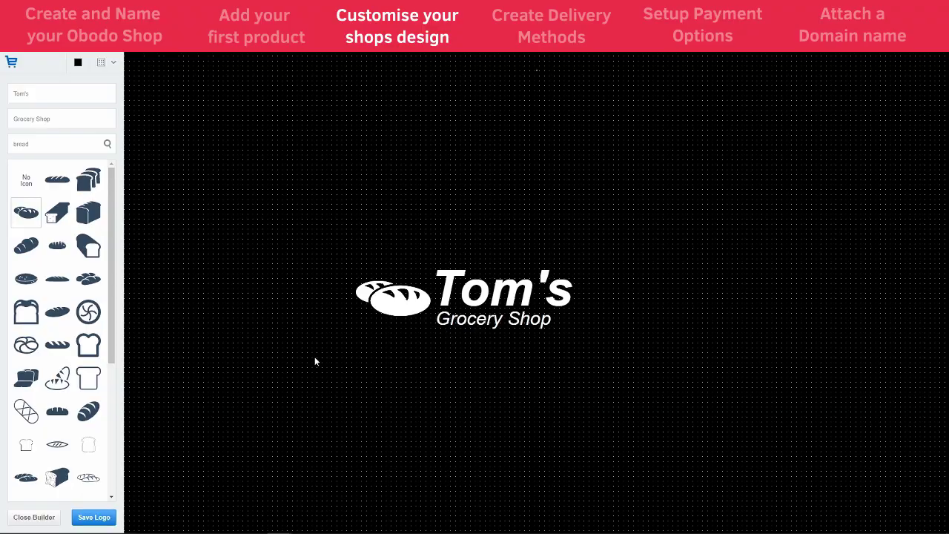
# Step: Apply the finished logo to the shop with a logo size of 112 and save it
pyautogui.click(94, 518)
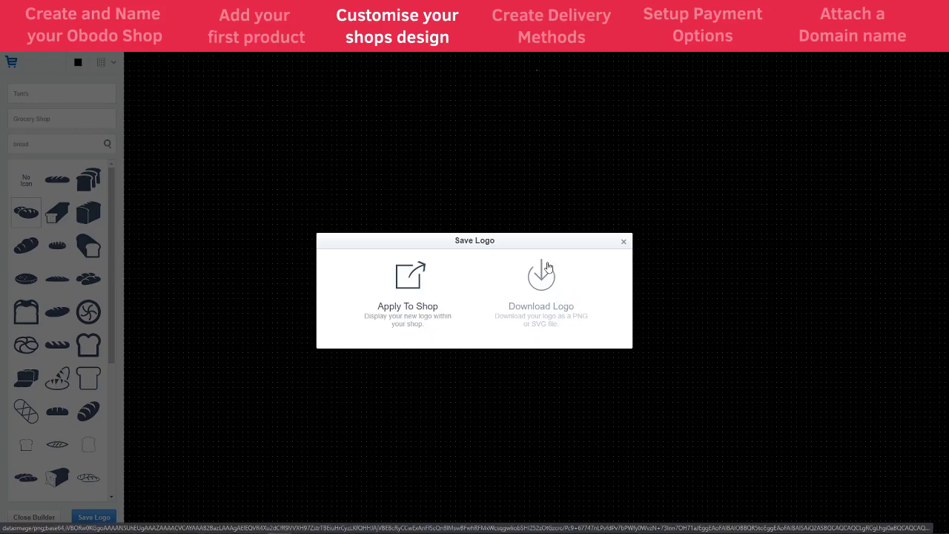
pyautogui.click(404, 275)
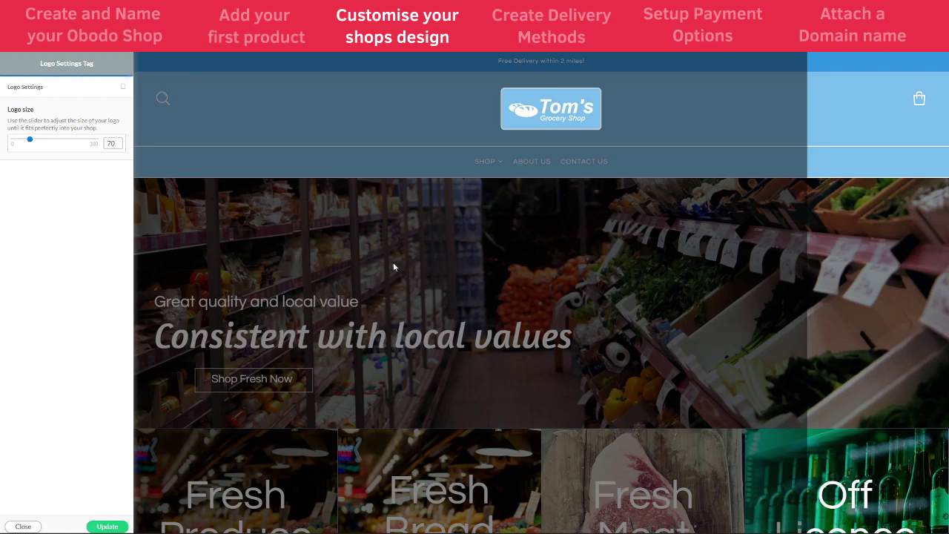
pyautogui.moveTo(30, 138); pyautogui.dragTo(45, 146)
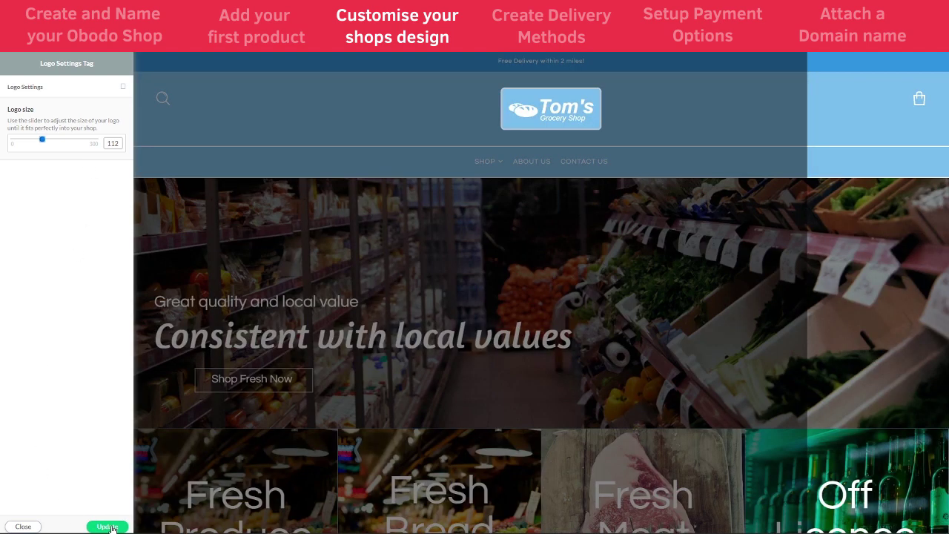
pyautogui.click(109, 528)
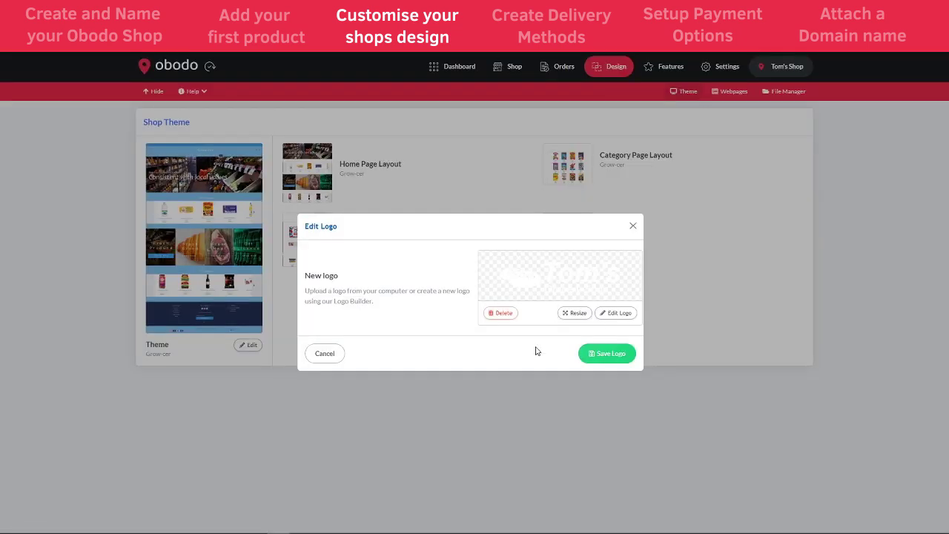
pyautogui.click(607, 354)
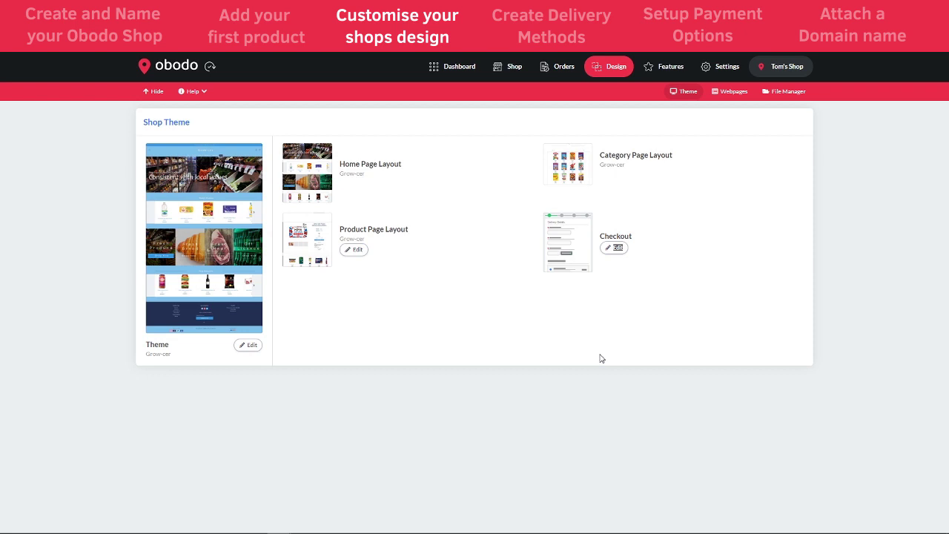
# Step: Open the shop's storefront and check how the new logo looks in the home page header
pyautogui.click(510, 74)
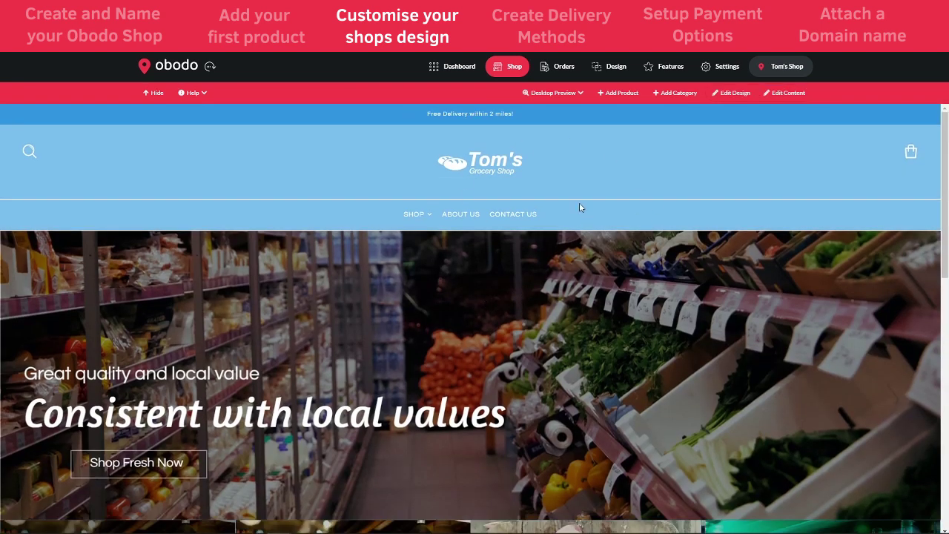
pyautogui.scroll(-1, 219, 341)
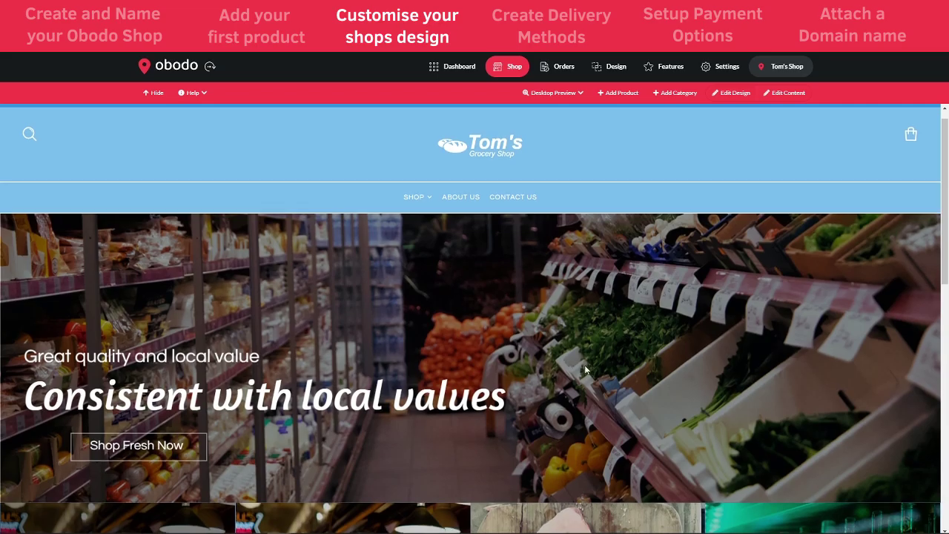
pyautogui.scroll(-2, 563, 356)
pyautogui.scroll(3, 679, 194)
# Step: Switch the home page to design editing and open the content settings of the main banner image
pyautogui.click(732, 94)
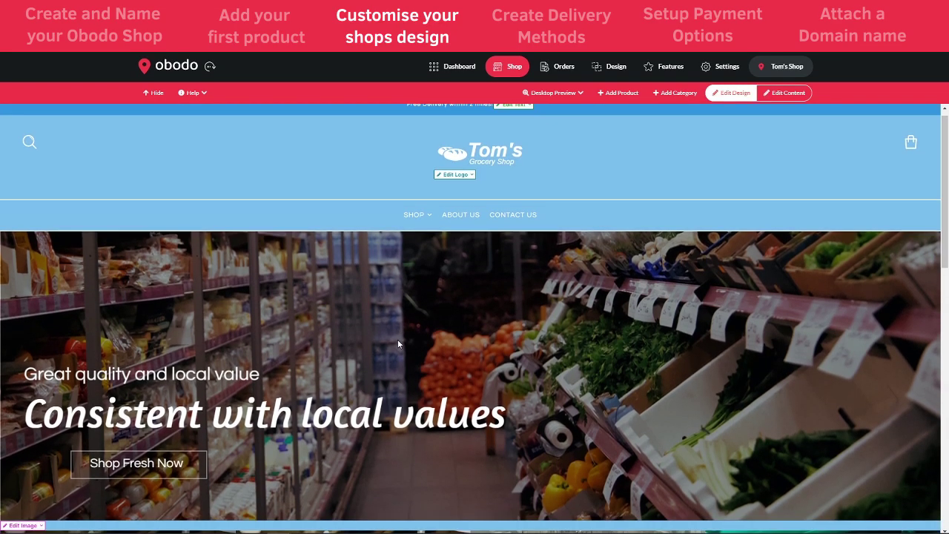
pyautogui.scroll(-2, 105, 417)
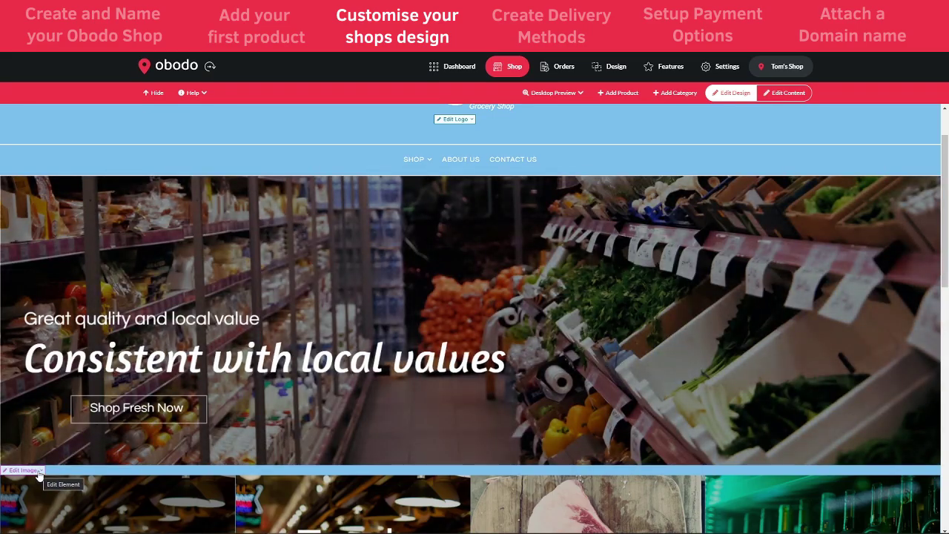
pyautogui.click(25, 472)
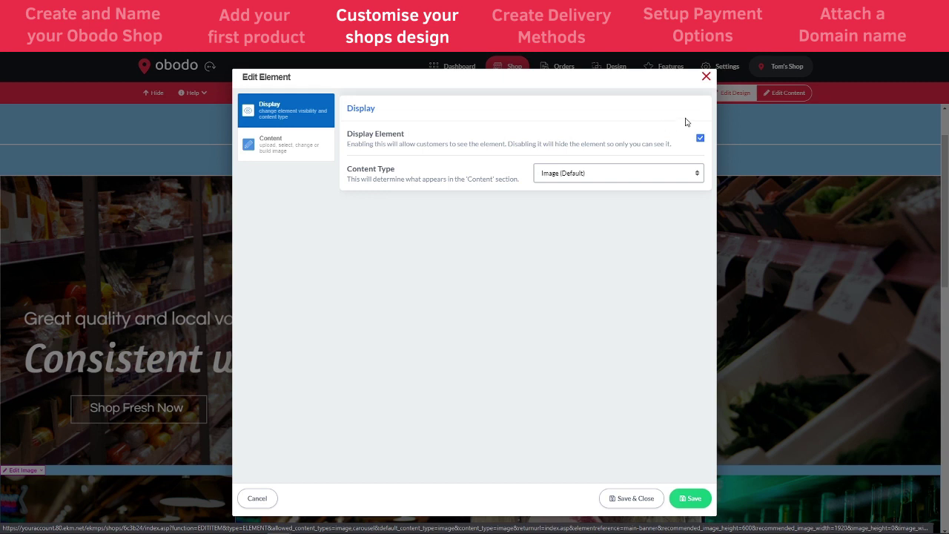
pyautogui.click(289, 162)
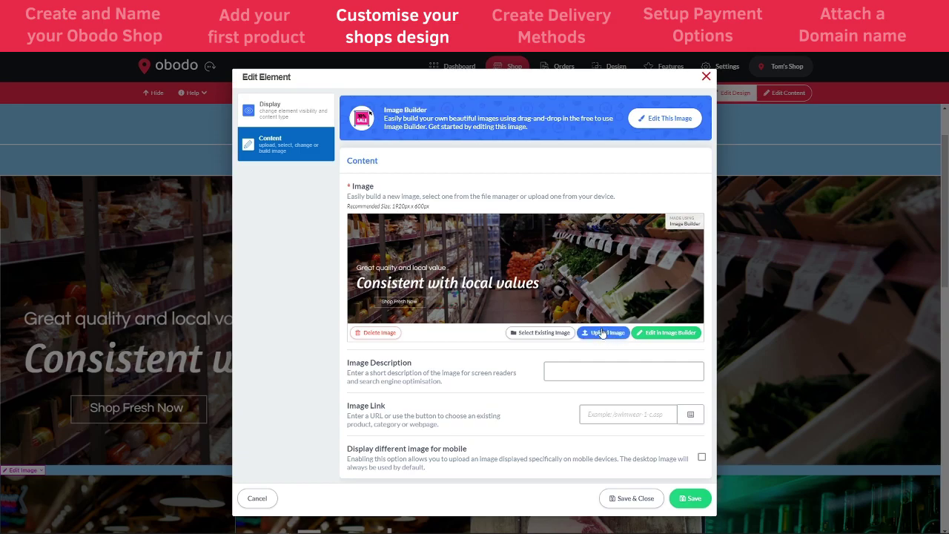
# Step: Check the recommended size of the banner image and open the banner for editing in the Image Builder
pyautogui.moveTo(430, 209); pyautogui.dragTo(393, 208)
pyautogui.click(383, 211)
pyautogui.moveTo(397, 210)
pyautogui.mouseDown()
pyautogui.moveTo(439, 211)
pyautogui.moveTo(396, 210)
pyautogui.mouseUp()
pyautogui.click(447, 200)
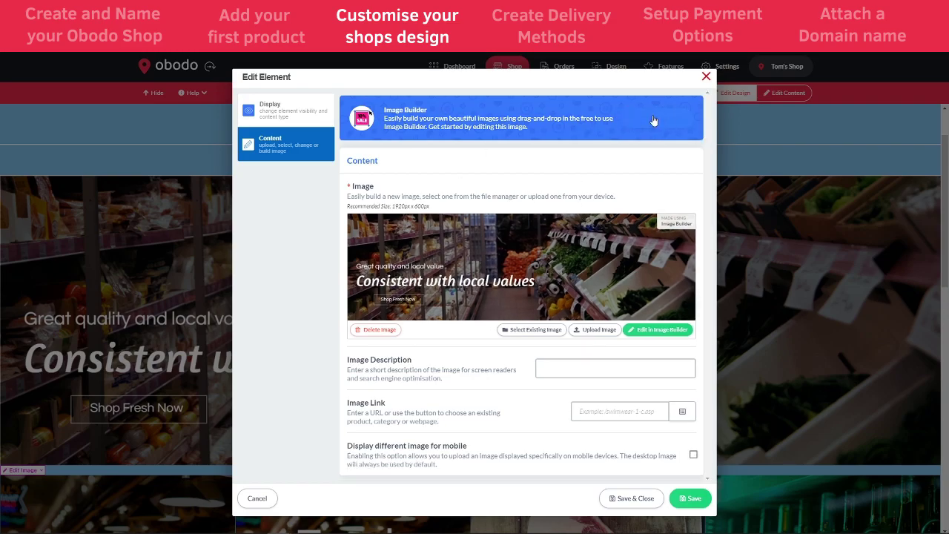
pyautogui.click(650, 123)
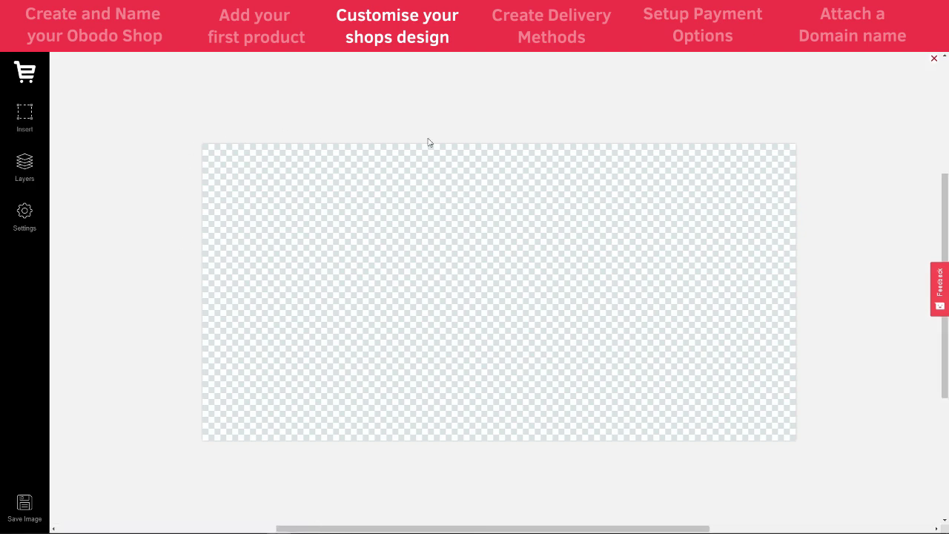
# Step: Search Unsplash for "grocery" and insert the photo of vegetable crates stacked on three shelves into the banner
pyautogui.click(25, 116)
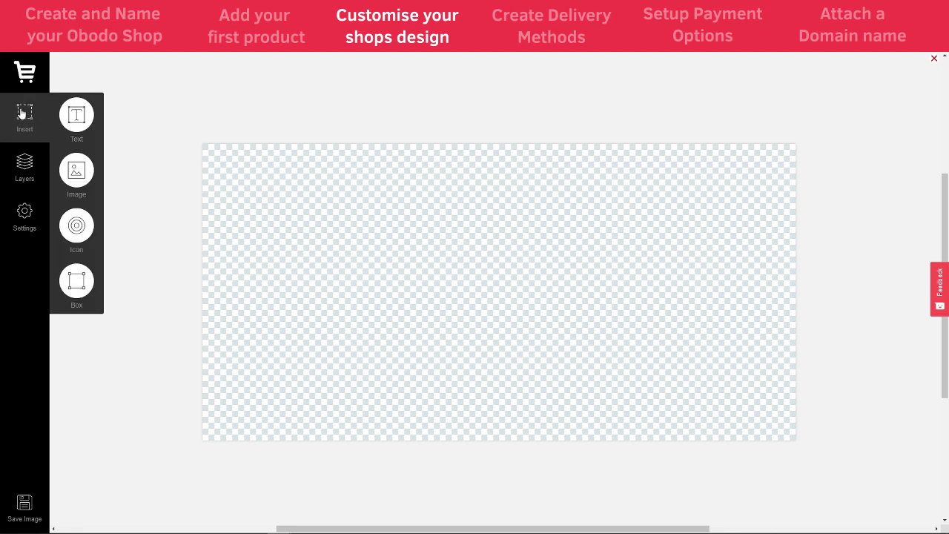
pyautogui.click(77, 171)
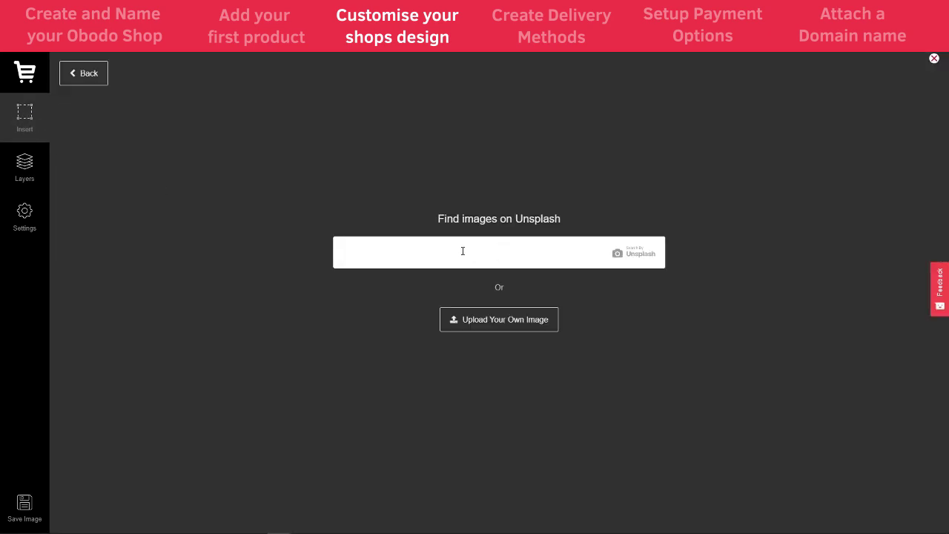
pyautogui.write('grocery')
pyautogui.press('Return')
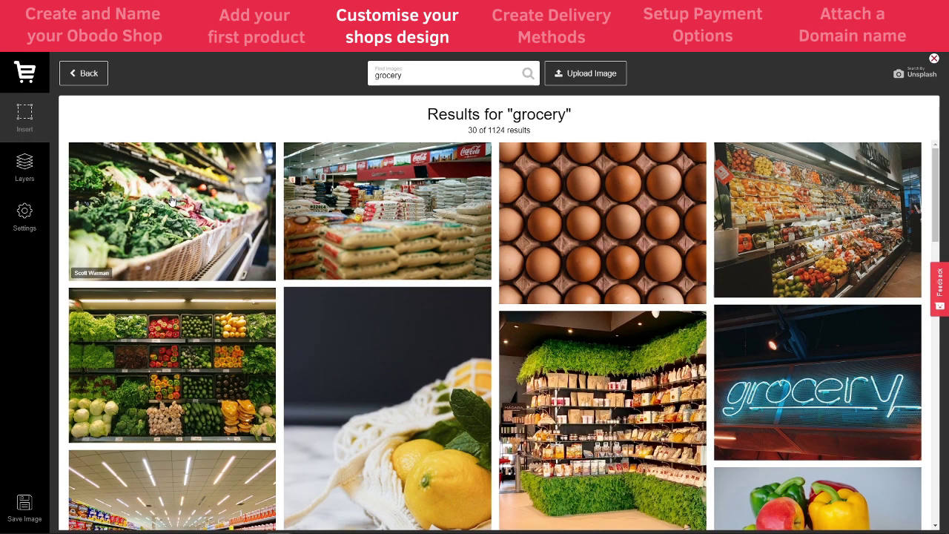
pyautogui.scroll(-10, 728, 391)
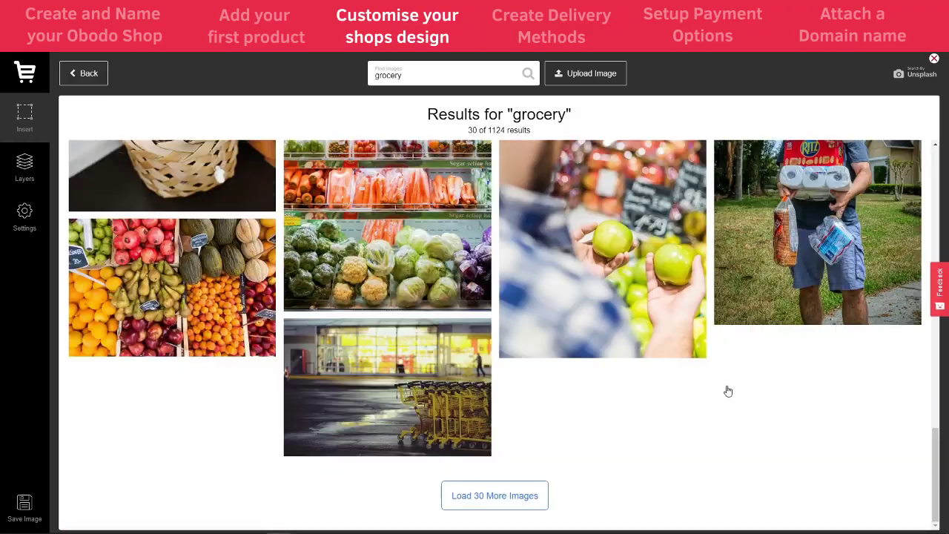
pyautogui.scroll(10, 391, 353)
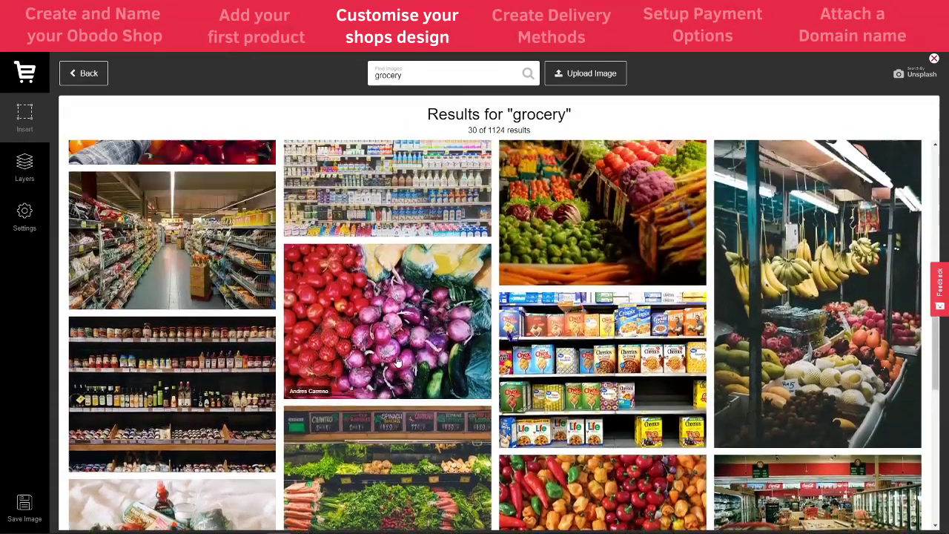
pyautogui.scroll(10, 399, 362)
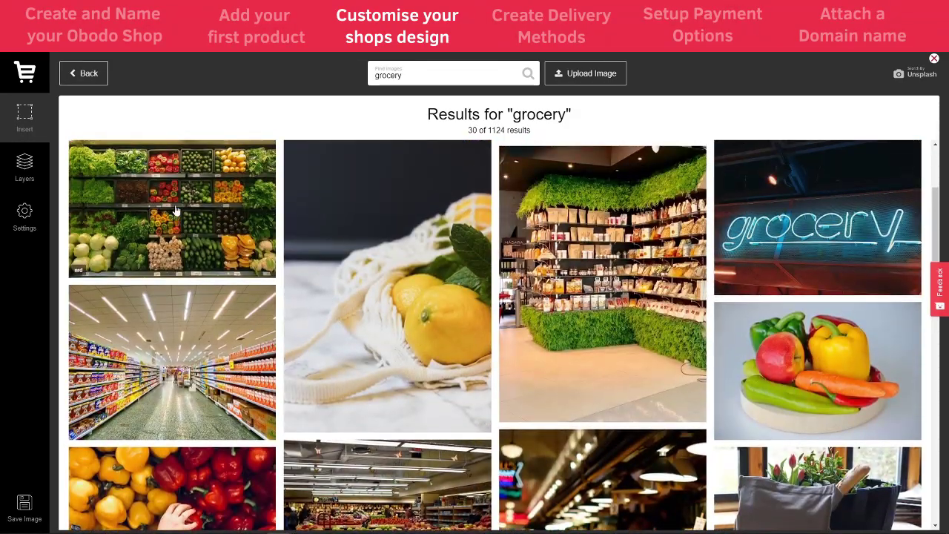
pyautogui.click(175, 212)
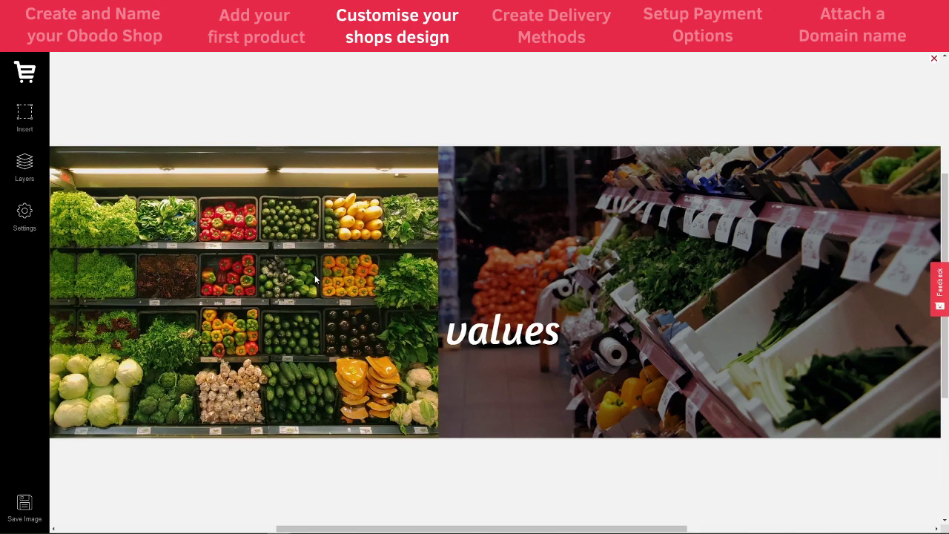
# Step: Enlarge the vegetable shelf photo and position it to cover the whole banner
pyautogui.click(314, 274)
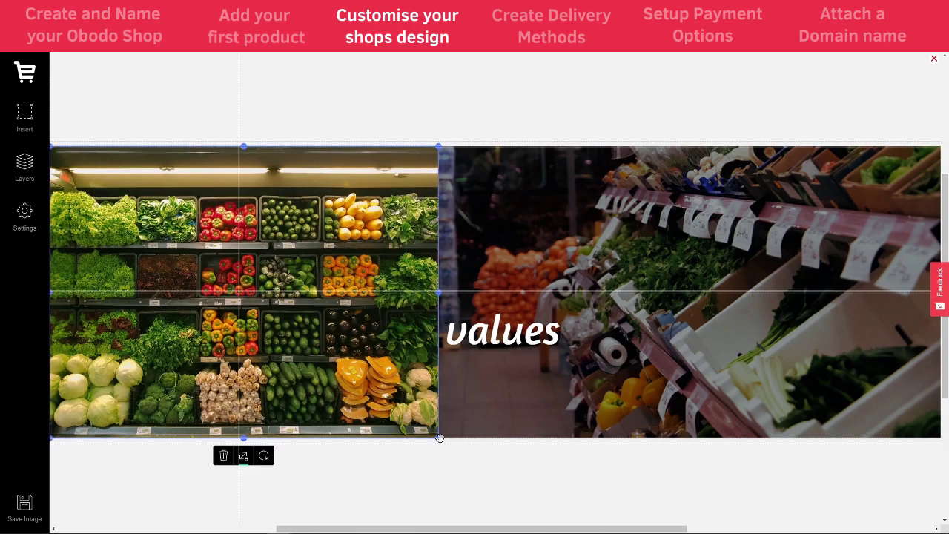
pyautogui.moveTo(439, 437); pyautogui.dragTo(717, 424)
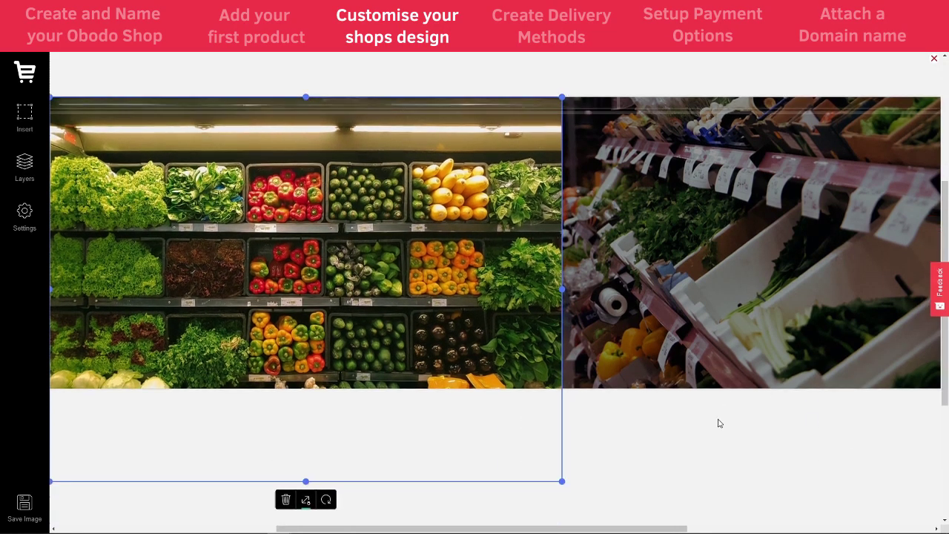
pyautogui.scroll(-1, 718, 423)
pyautogui.moveTo(563, 433); pyautogui.dragTo(849, 521)
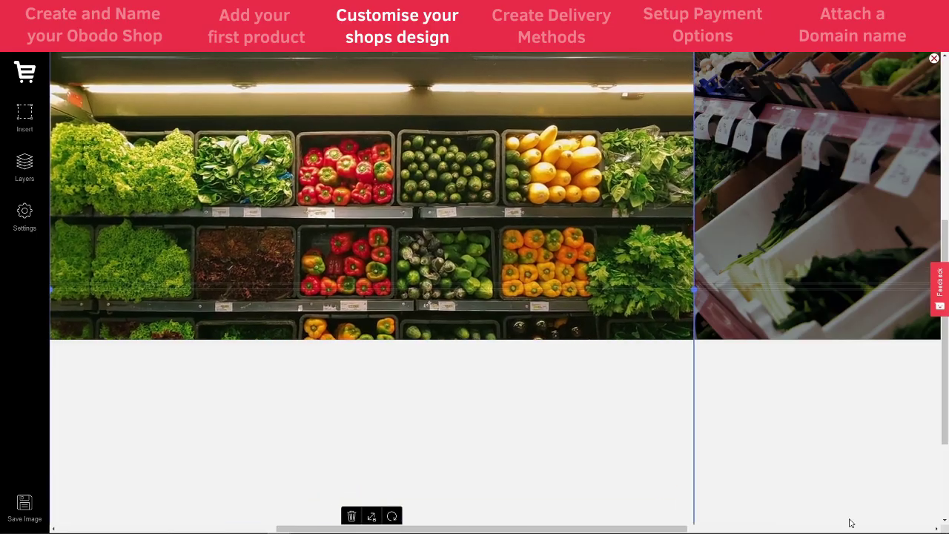
pyautogui.hotkey('ctrl', '-')
pyautogui.moveTo(702, 420); pyautogui.dragTo(697, 419)
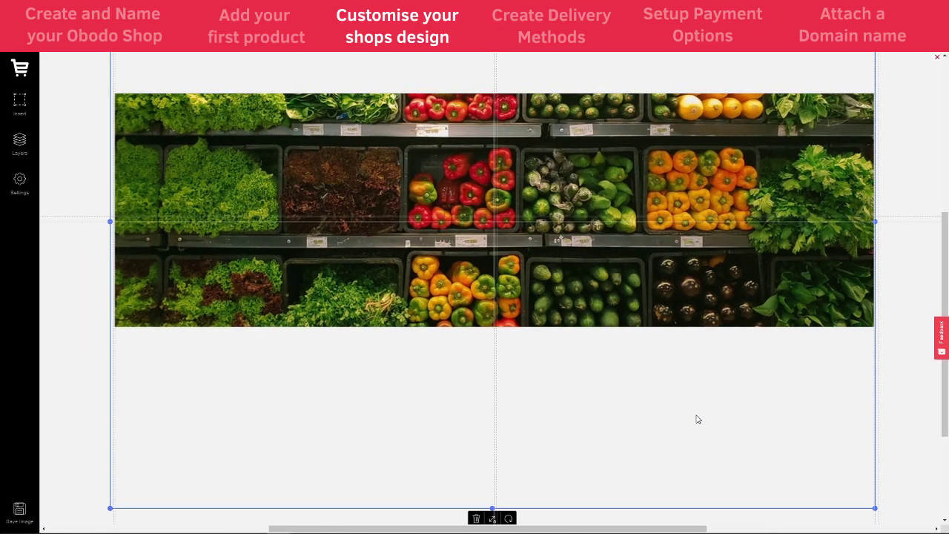
pyautogui.click(892, 363)
# Step: Draw a black box over the middle of the banner, starting beyond its left edge and spanning over half its width
pyautogui.click(20, 101)
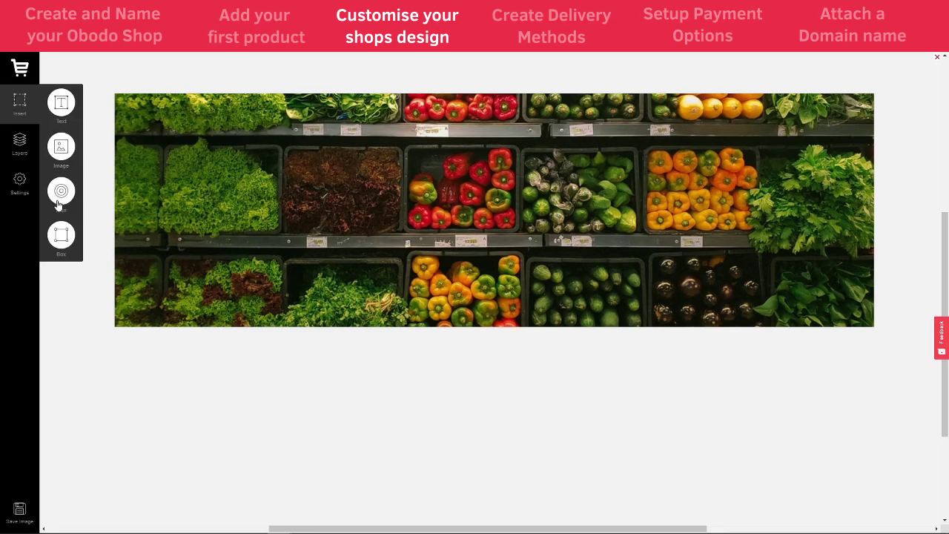
pyautogui.click(63, 229)
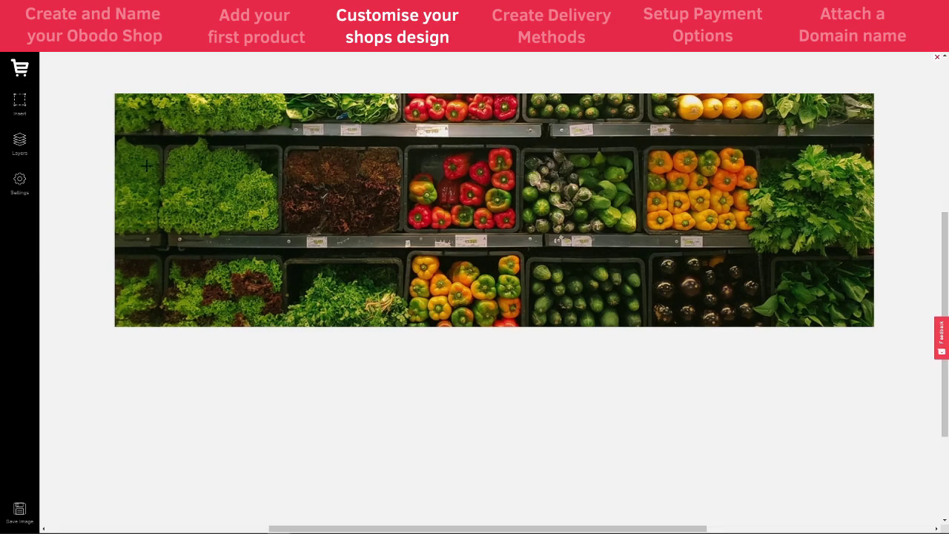
pyautogui.moveTo(101, 160); pyautogui.dragTo(579, 277)
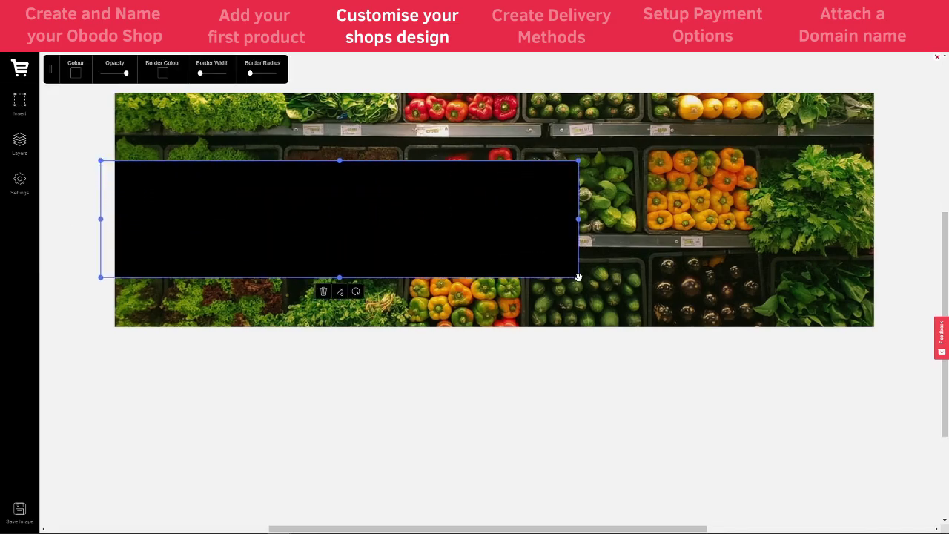
pyautogui.moveTo(426, 215); pyautogui.dragTo(424, 204)
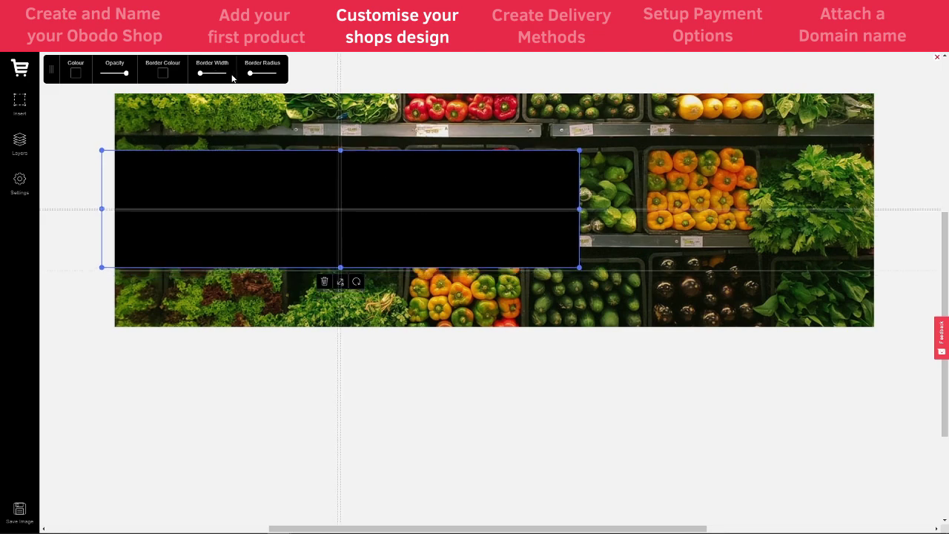
# Step: Lower the black box's opacity to about half and widen it across the full width of the banner
pyautogui.moveTo(126, 77); pyautogui.dragTo(116, 77)
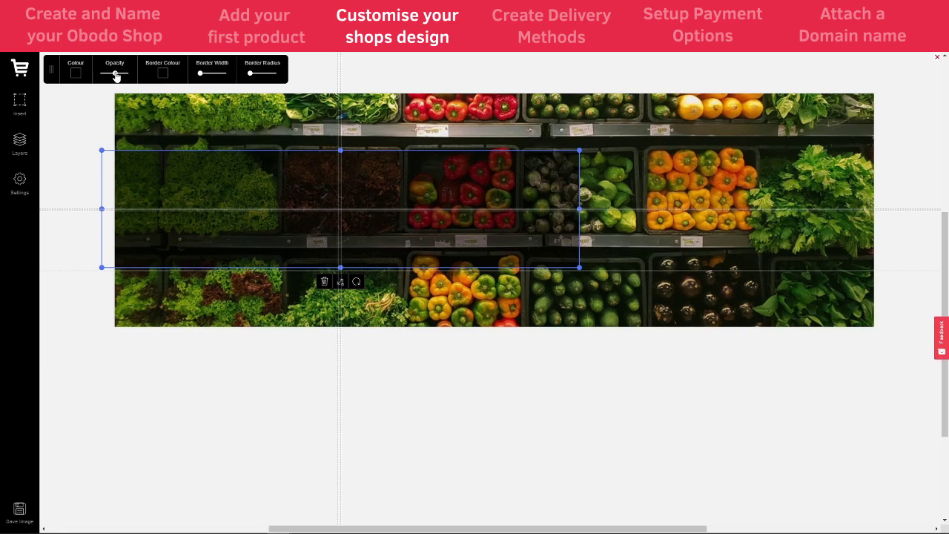
pyautogui.click(90, 121)
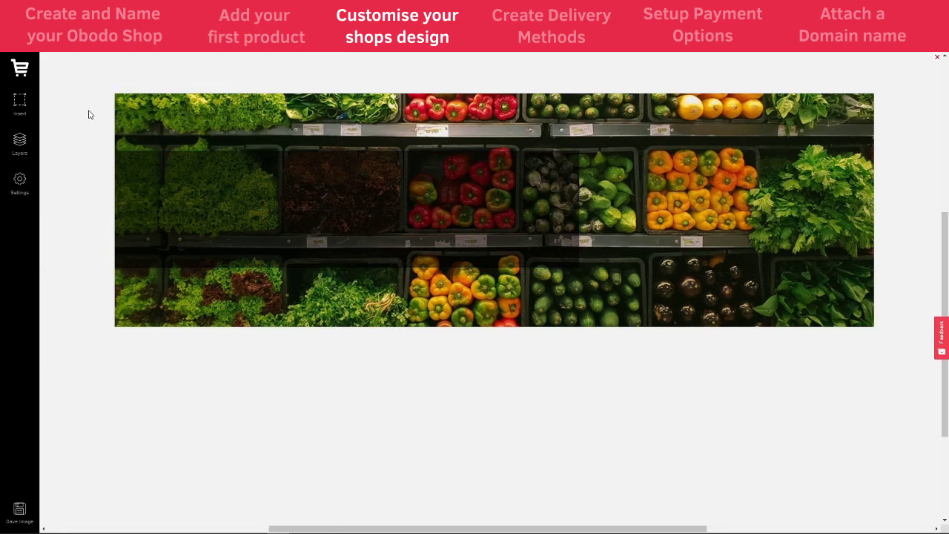
pyautogui.click(531, 166)
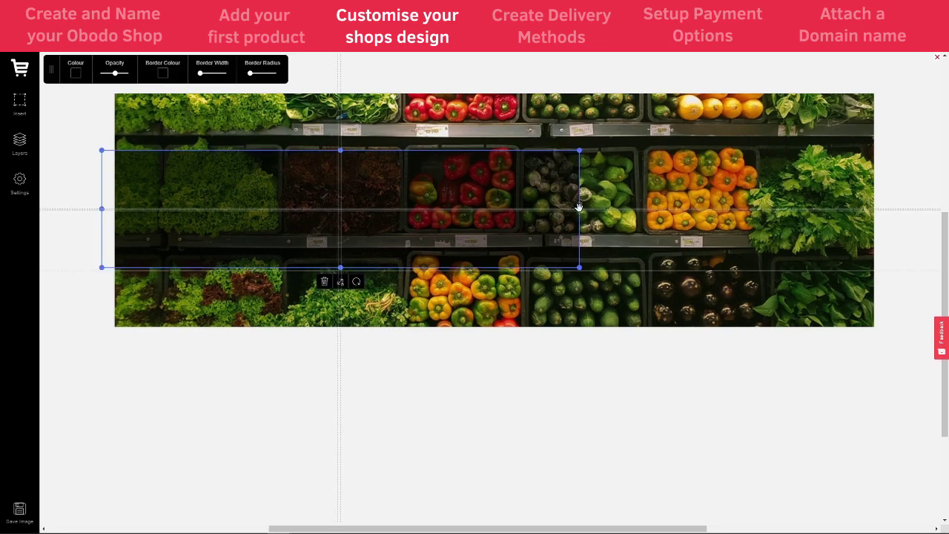
pyautogui.moveTo(584, 203); pyautogui.dragTo(891, 215)
pyautogui.click(731, 388)
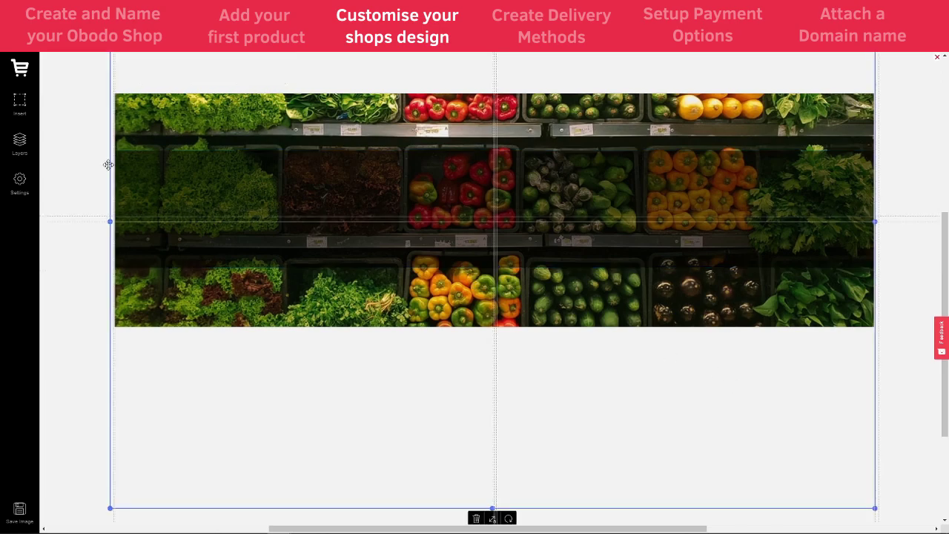
# Step: Add the text "Welcome to Tom's Grocery Store" to the banner and correct the misspelled "Grocery"
pyautogui.click(21, 104)
pyautogui.click(59, 109)
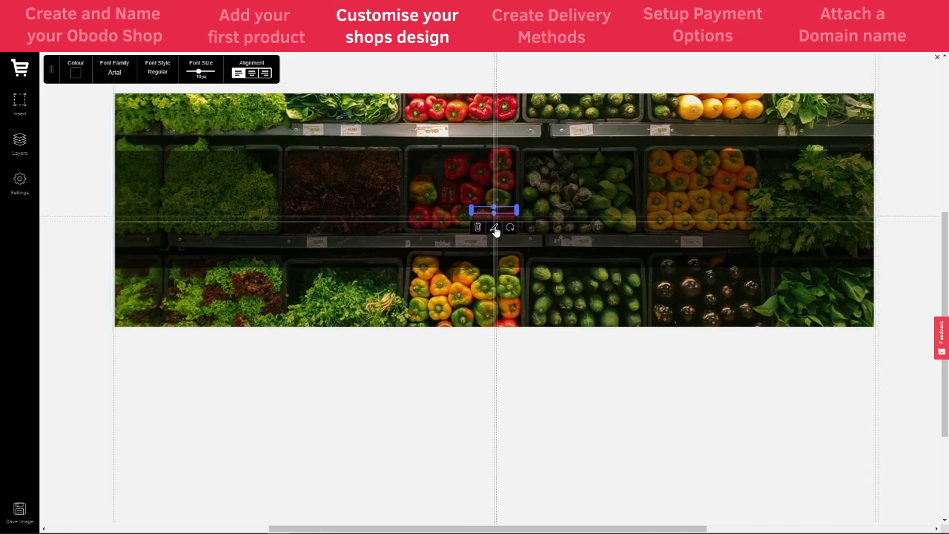
pyautogui.click(494, 228)
pyautogui.moveTo(518, 209); pyautogui.dragTo(450, 209)
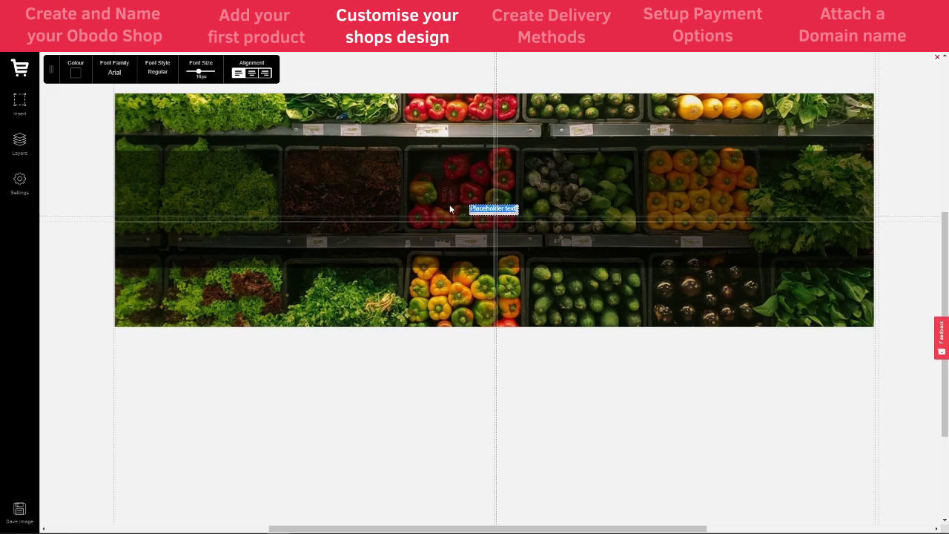
pyautogui.write('Welcome to Tom')
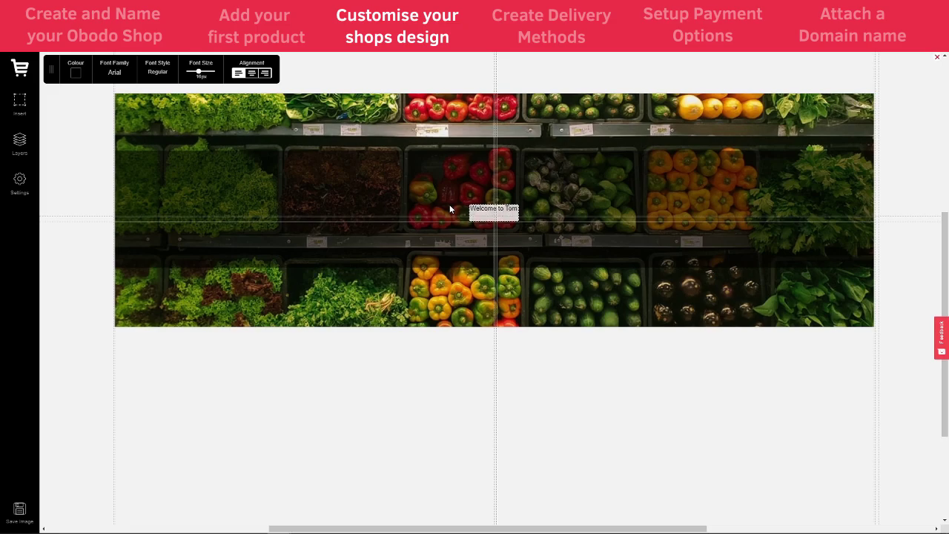
pyautogui.write("'s Grocery Stor")
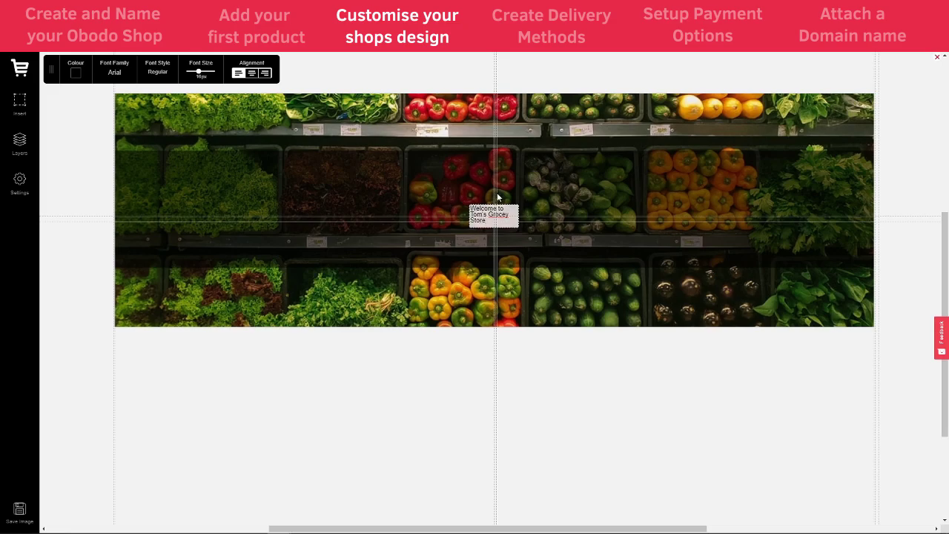
pyautogui.write('e')
pyautogui.rightClick(500, 214)
pyautogui.click(519, 218)
# Step: Make the welcome text white and enlarge it to about half the banner's width, starting near the left edge of the dark band
pyautogui.moveTo(512, 220); pyautogui.dragTo(433, 192)
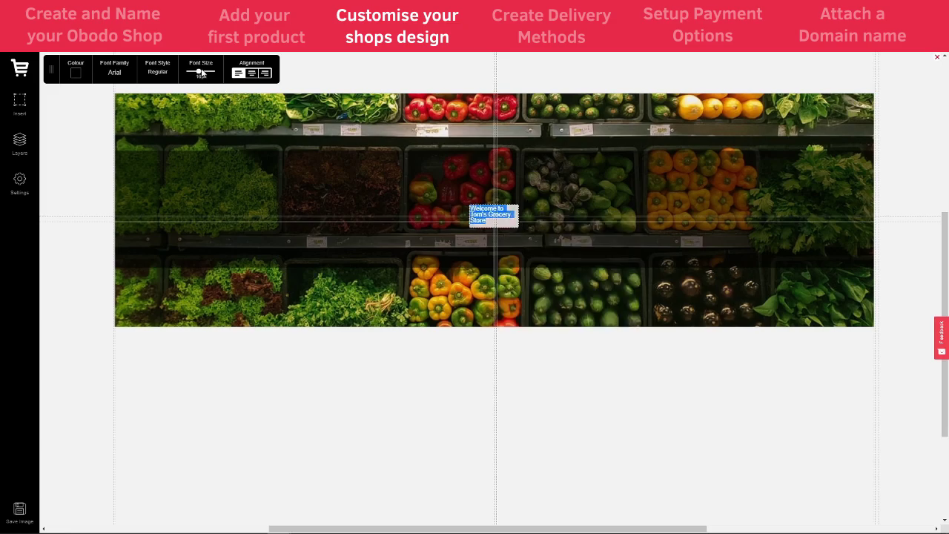
pyautogui.moveTo(201, 71); pyautogui.dragTo(203, 72)
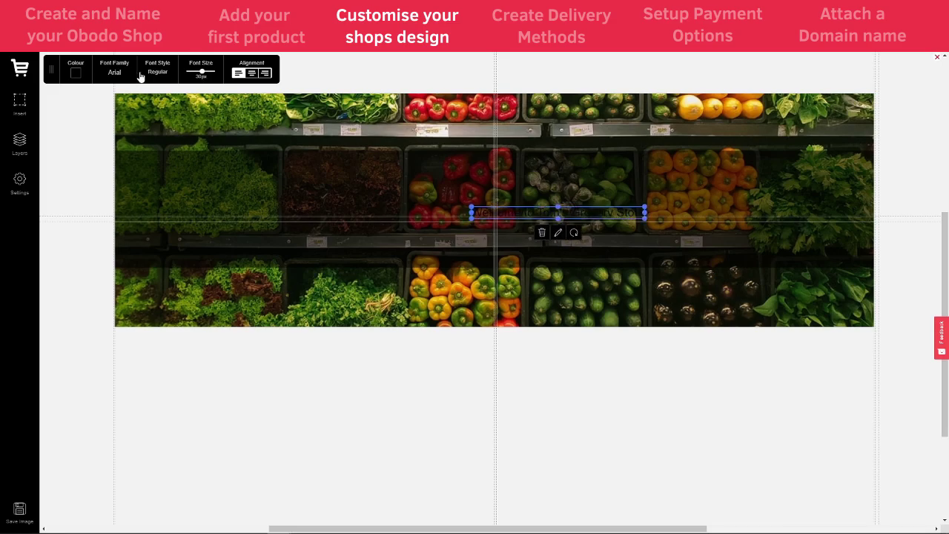
pyautogui.click(76, 72)
pyautogui.click(66, 95)
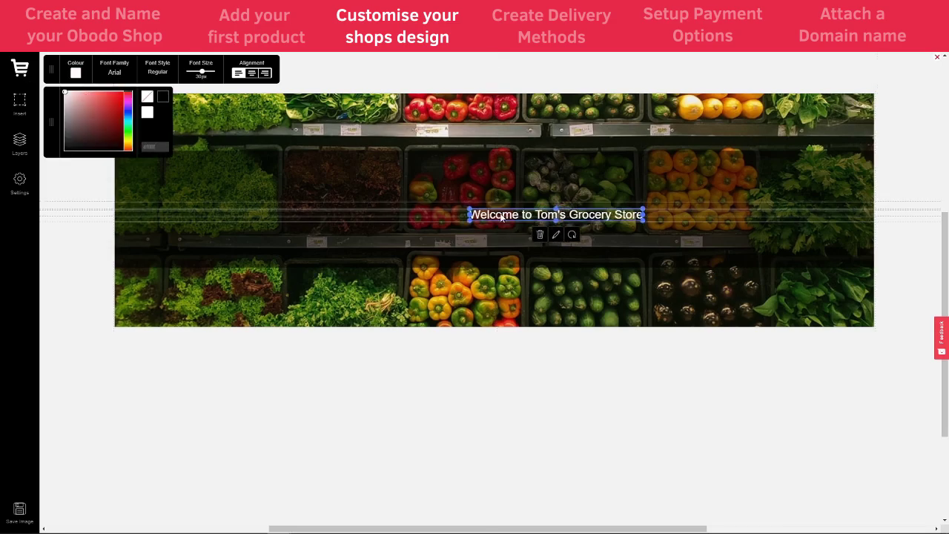
pyautogui.moveTo(502, 217); pyautogui.dragTo(175, 216)
pyautogui.moveTo(201, 72); pyautogui.dragTo(207, 73)
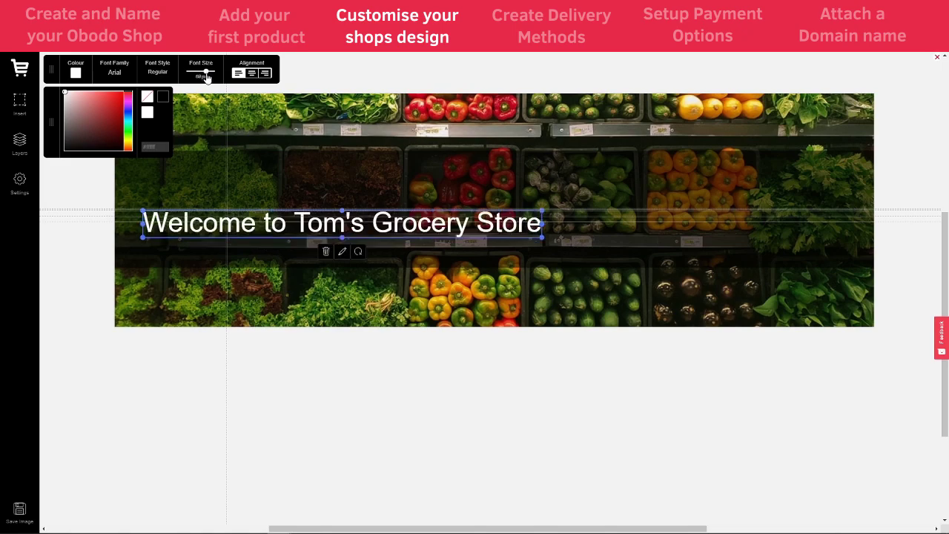
pyautogui.moveTo(281, 220); pyautogui.dragTo(280, 211)
pyautogui.click(381, 166)
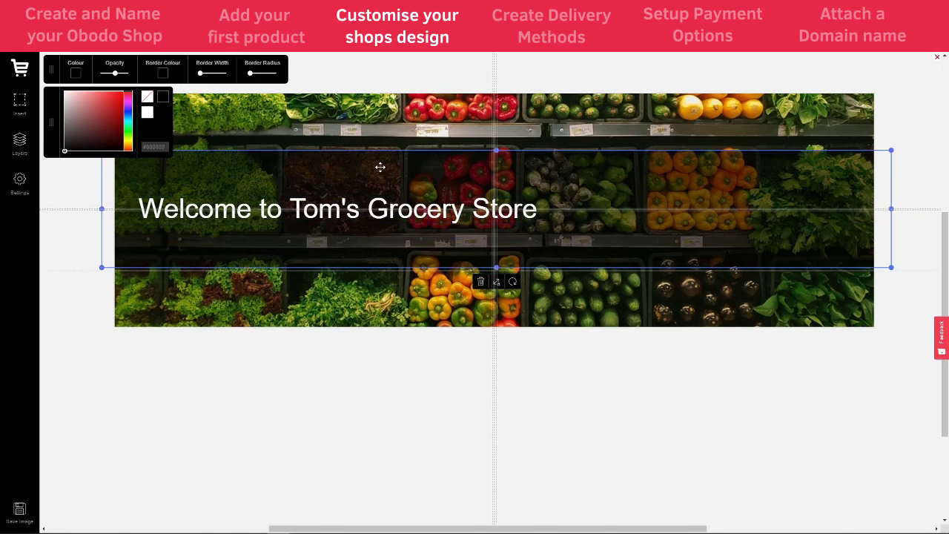
pyautogui.click(57, 173)
# Step: Draw a box over the yellow peppers beside the welcome text and make its fill transparent
pyautogui.click(20, 102)
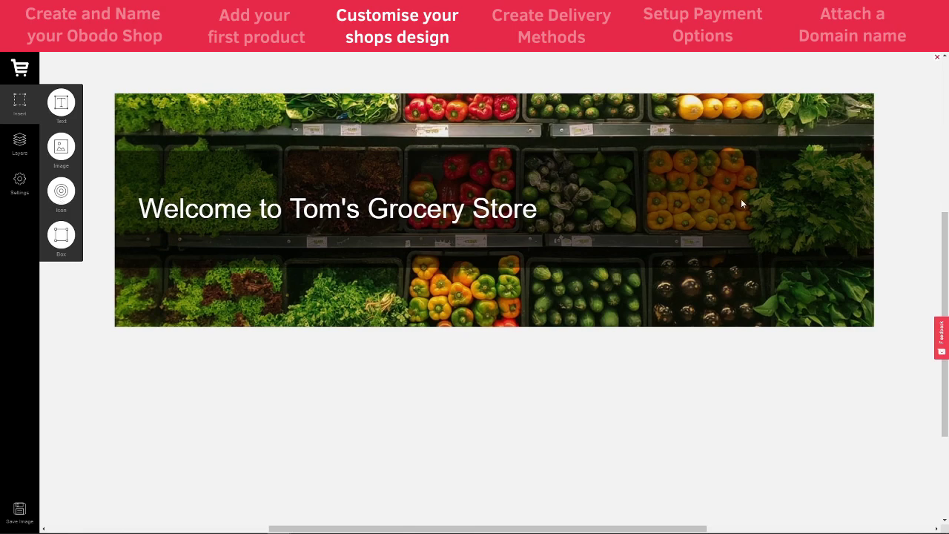
pyautogui.click(59, 235)
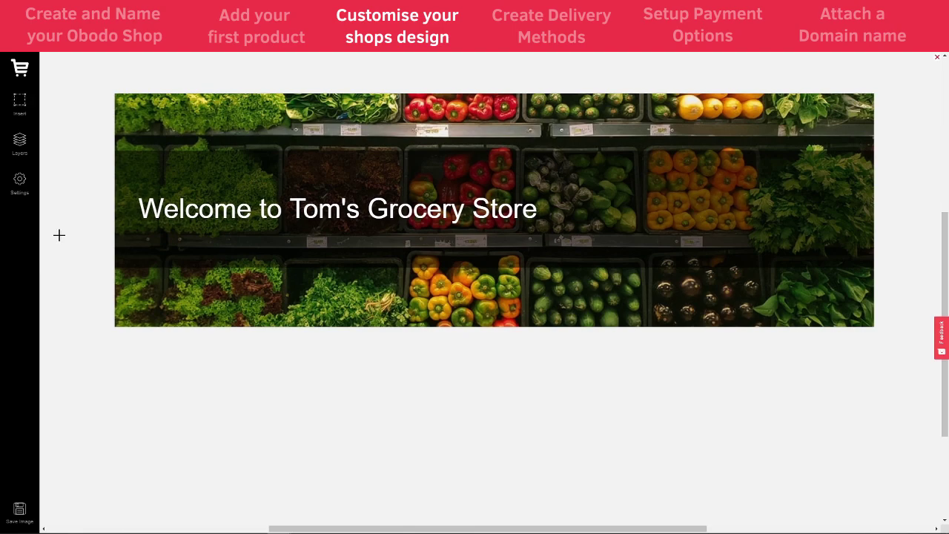
pyautogui.moveTo(640, 191); pyautogui.dragTo(802, 230)
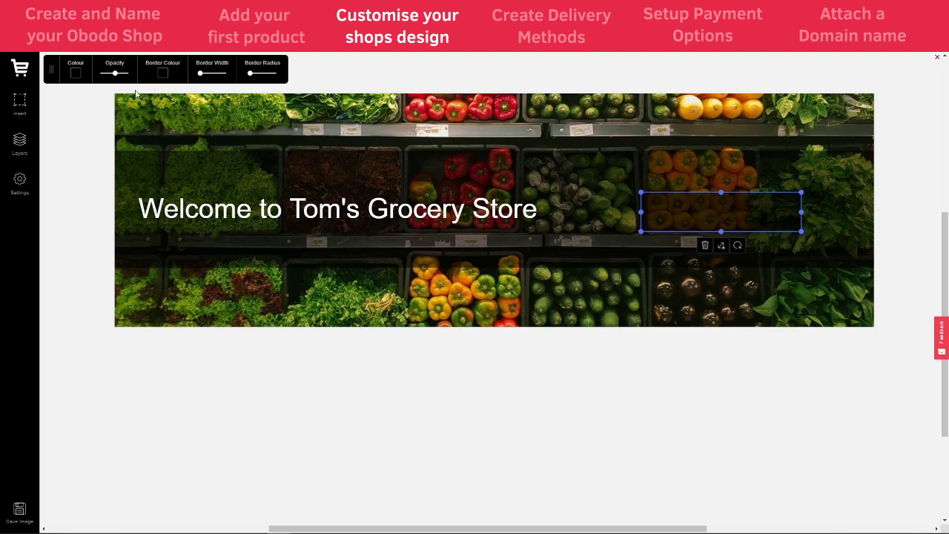
pyautogui.click(76, 73)
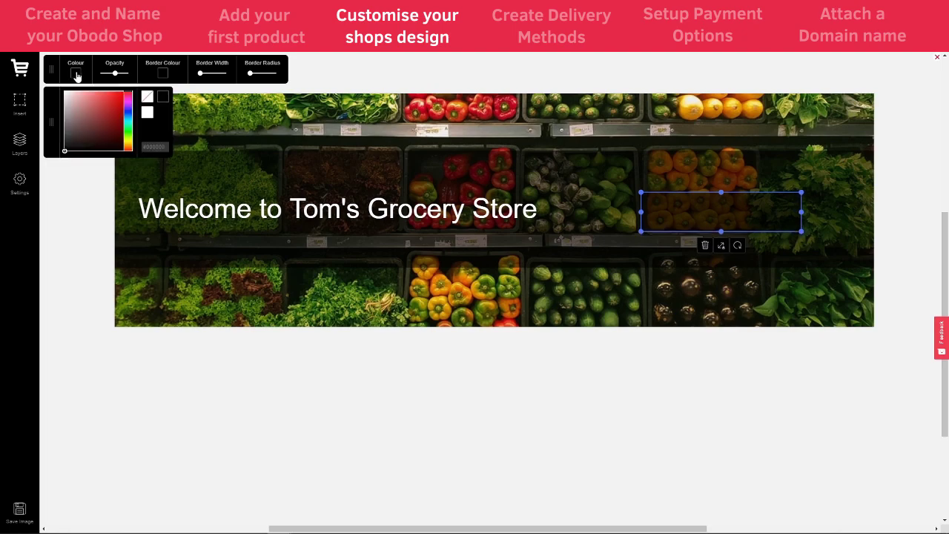
pyautogui.click(147, 99)
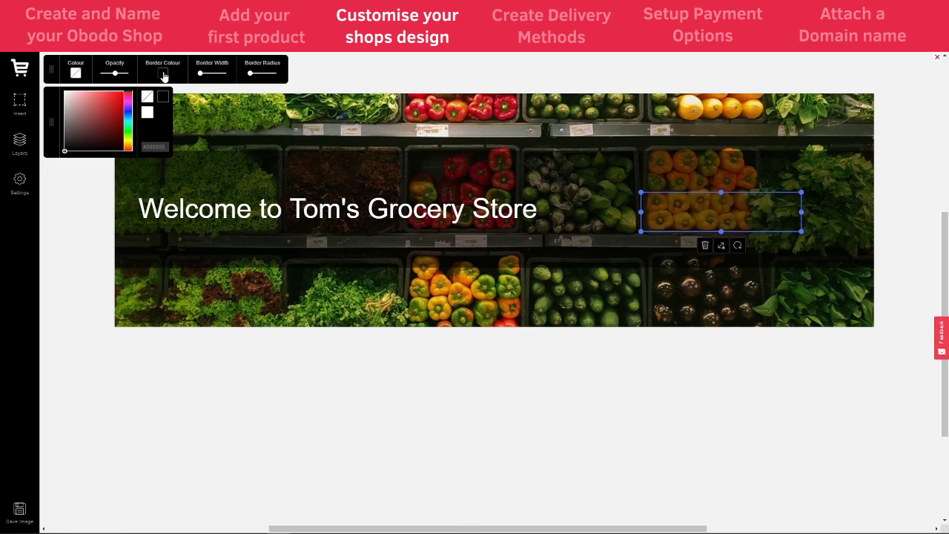
# Step: Give the transparent box a thin, fully opaque white border and reduce its height to line up with the welcome text
pyautogui.moveTo(73, 120); pyautogui.dragTo(35, 87)
pyautogui.moveTo(201, 74); pyautogui.dragTo(205, 76)
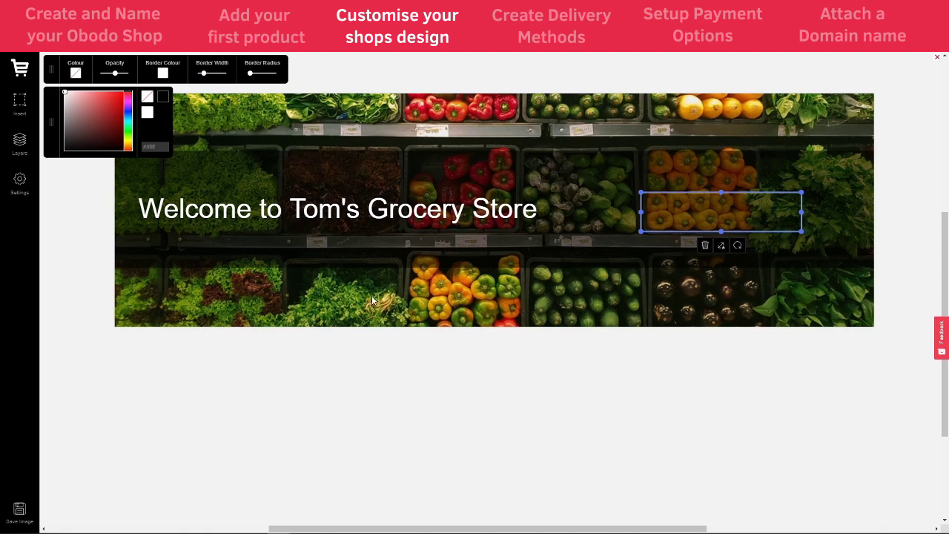
pyautogui.click(542, 359)
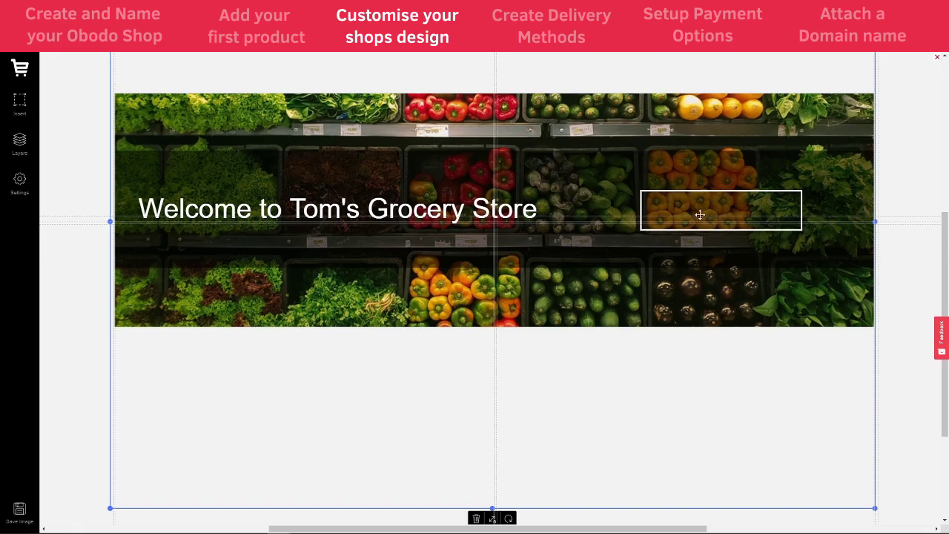
pyautogui.click(734, 226)
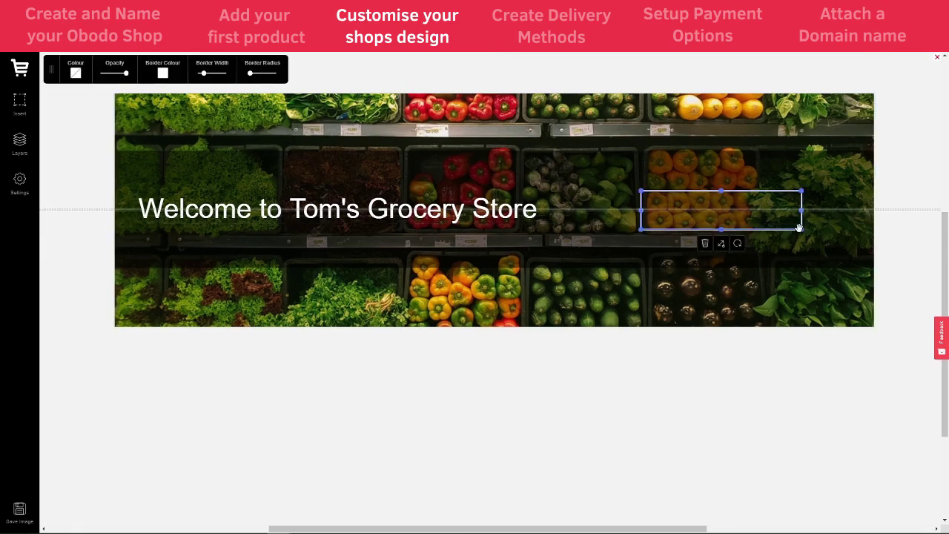
pyautogui.moveTo(801, 229); pyautogui.dragTo(777, 209)
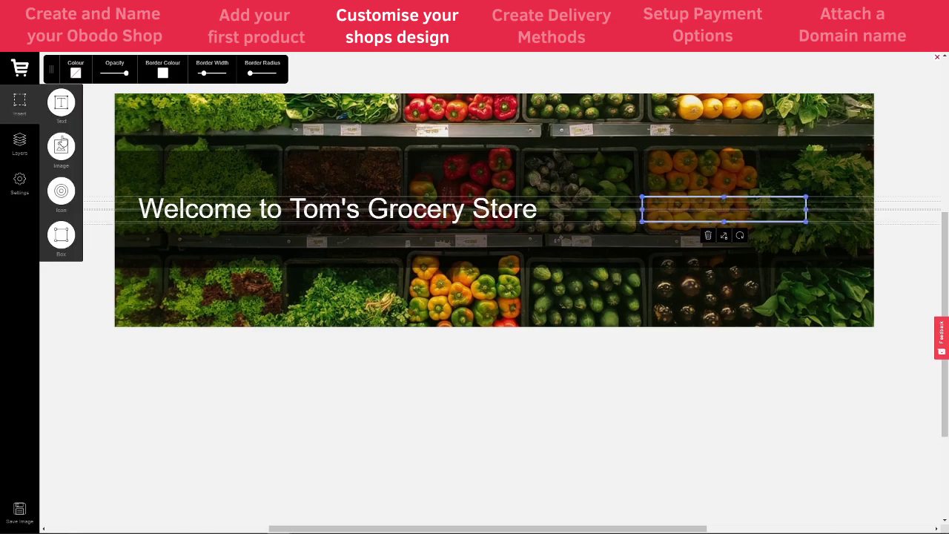
# Step: Add the text "SHOP NOW" in white below the outlined box
pyautogui.click(577, 201)
pyautogui.moveTo(542, 212); pyautogui.dragTo(743, 265)
pyautogui.click(75, 72)
pyautogui.moveTo(77, 98); pyautogui.dragTo(66, 91)
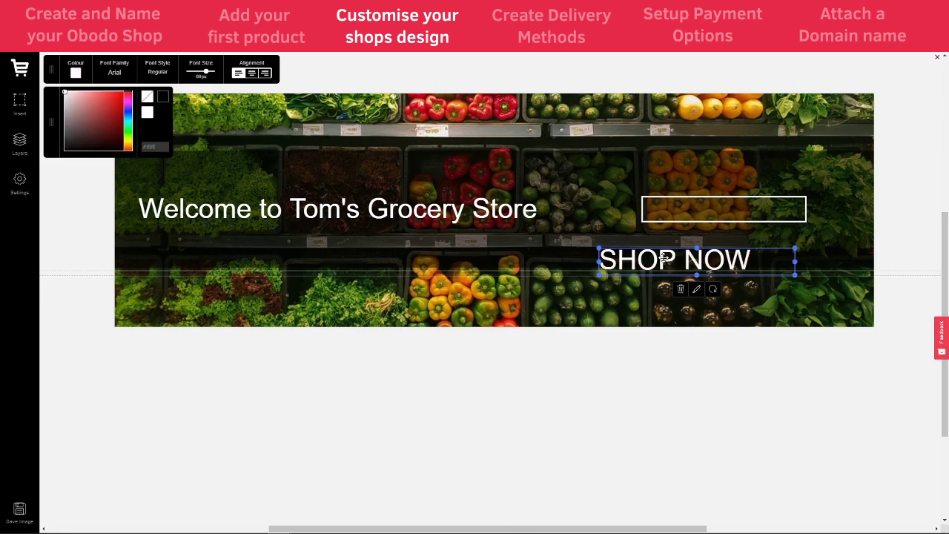
# Step: Reduce the font size of the "SHOP NOW" text and position it inside the outlined box
pyautogui.moveTo(665, 267); pyautogui.dragTo(708, 215)
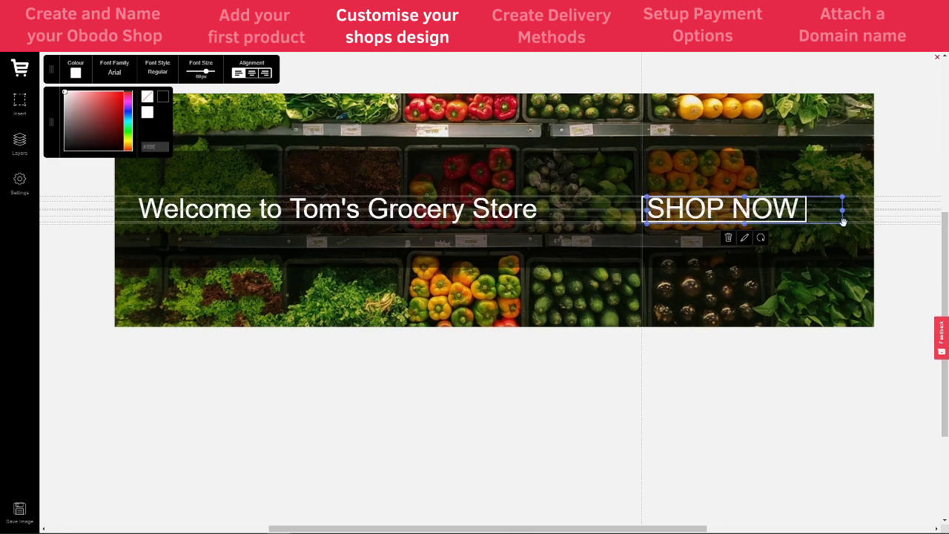
pyautogui.moveTo(843, 219)
pyautogui.mouseDown()
pyautogui.moveTo(823, 219)
pyautogui.moveTo(839, 221)
pyautogui.mouseUp()
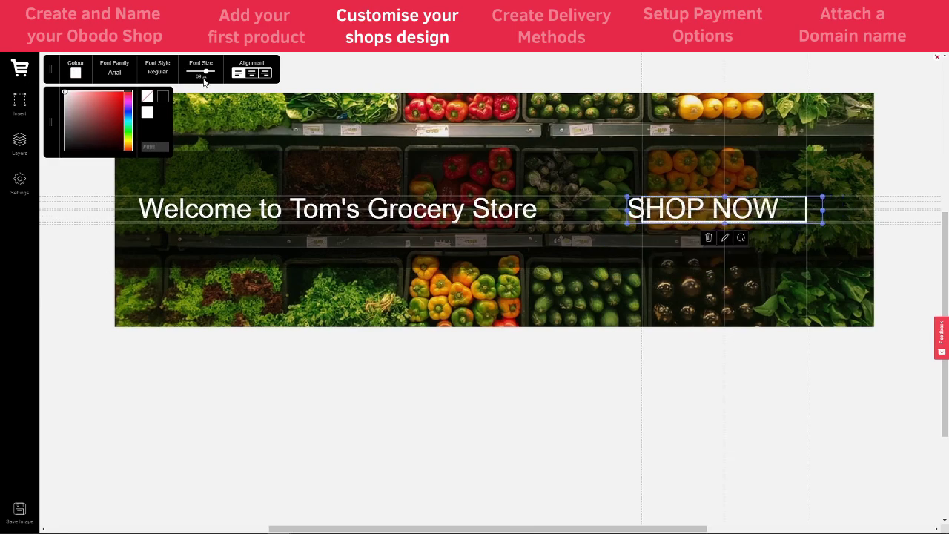
pyautogui.moveTo(208, 74); pyautogui.dragTo(204, 73)
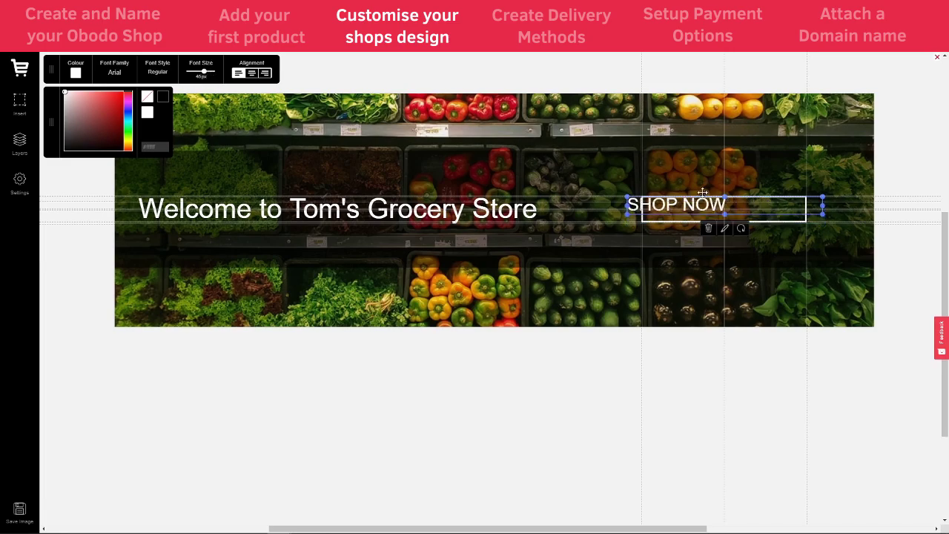
pyautogui.moveTo(686, 209); pyautogui.dragTo(727, 211)
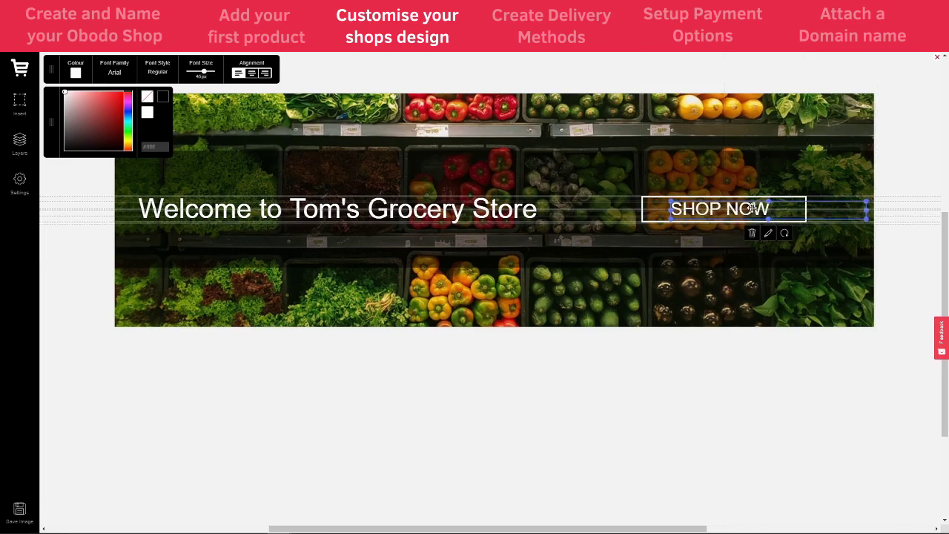
# Step: Narrow the outlined box from both sides so it fits closely around the "SHOP NOW" text
pyautogui.click(790, 197)
pyautogui.click(657, 199)
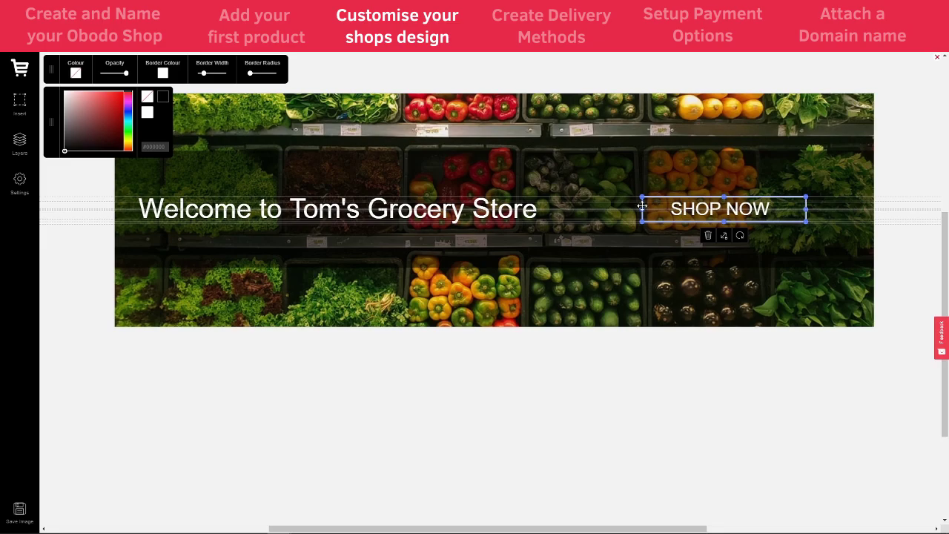
pyautogui.moveTo(645, 209); pyautogui.dragTo(665, 209)
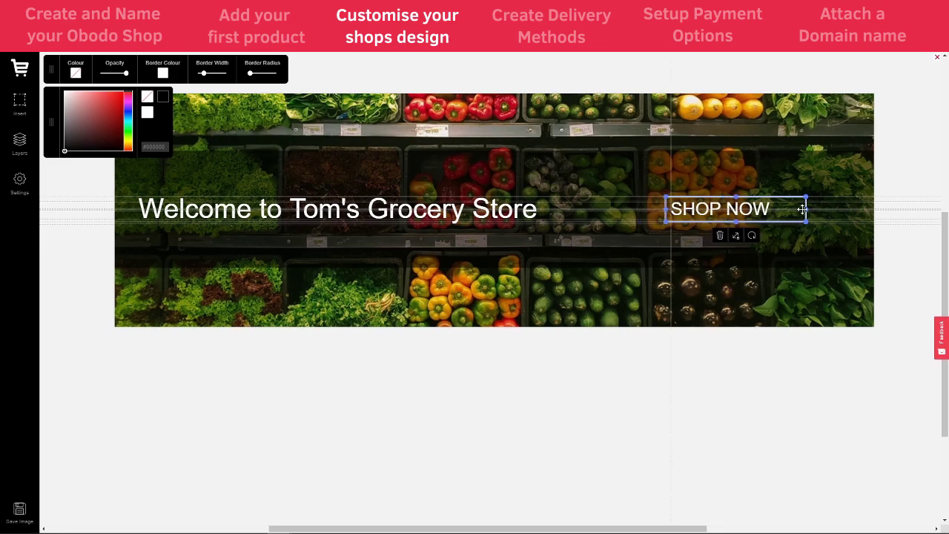
pyautogui.moveTo(804, 209); pyautogui.dragTo(776, 209)
pyautogui.click(705, 384)
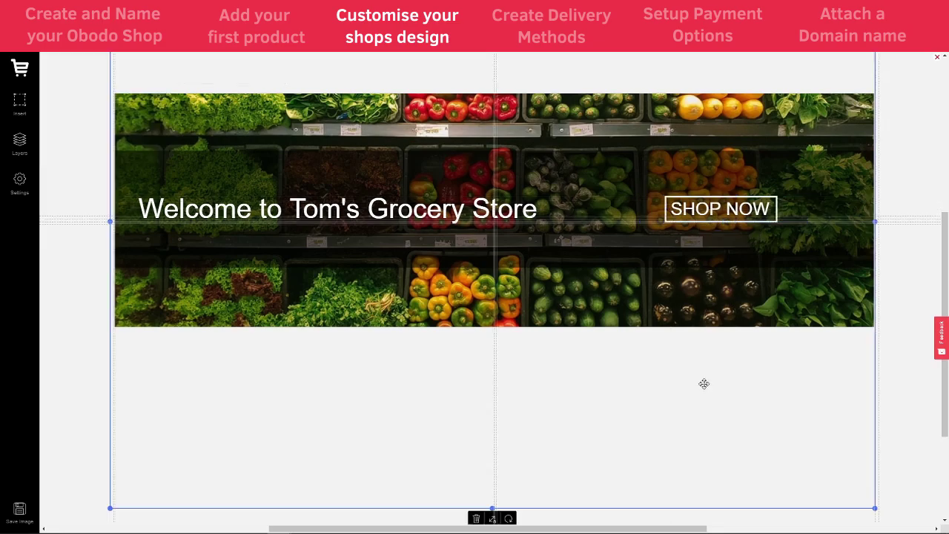
pyautogui.click(690, 212)
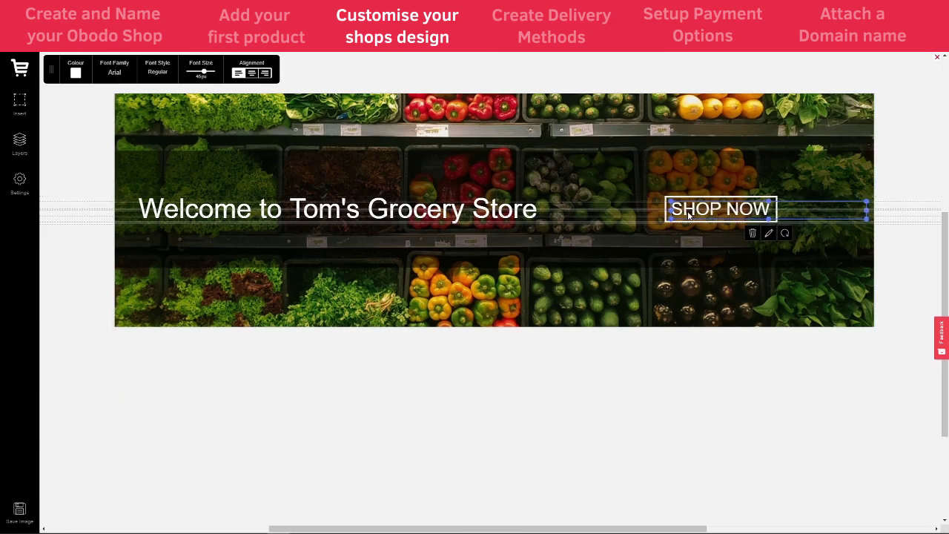
pyautogui.click(567, 466)
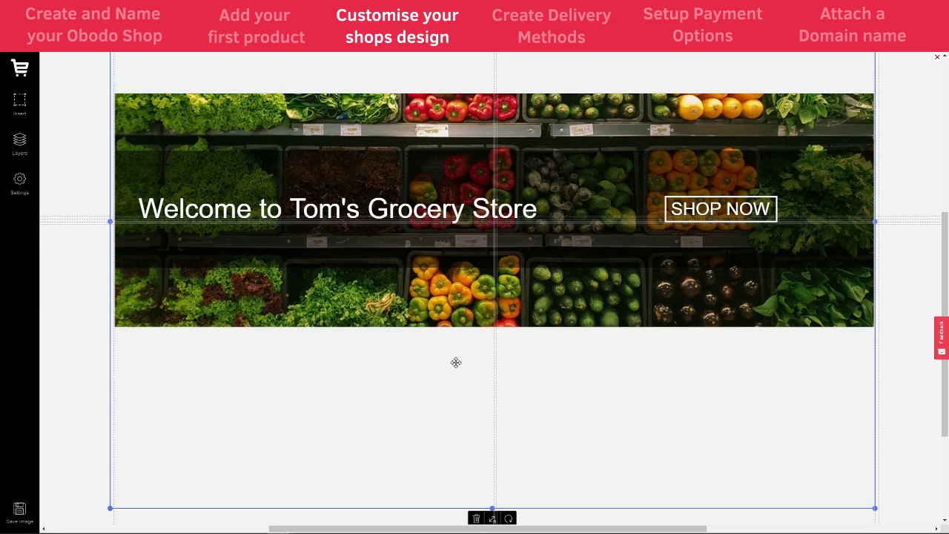
pyautogui.click(84, 255)
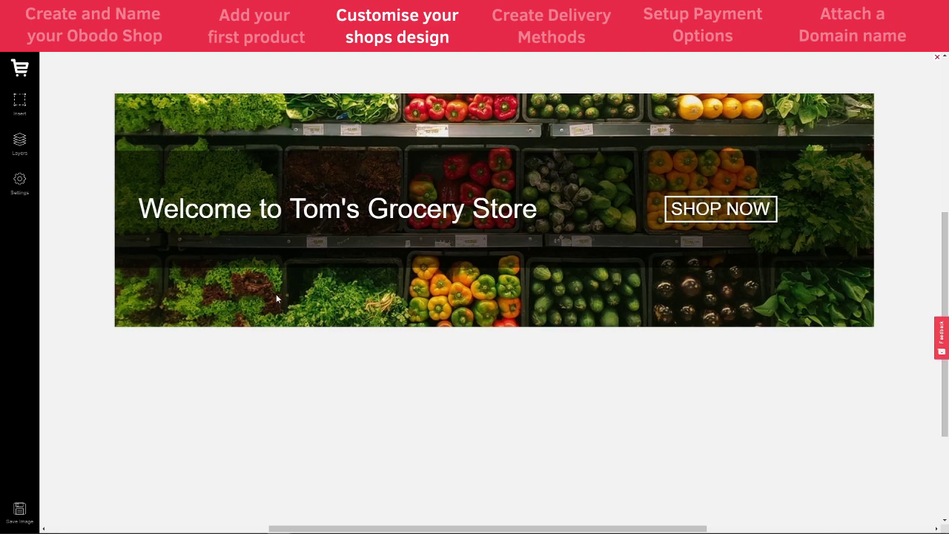
# Step: Save the finished banner image to the shop
pyautogui.click(18, 511)
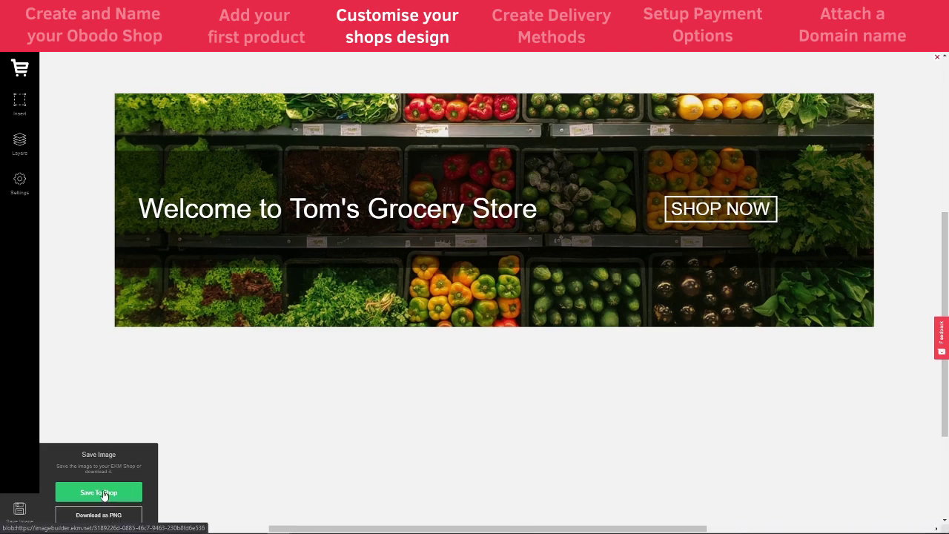
pyautogui.click(103, 493)
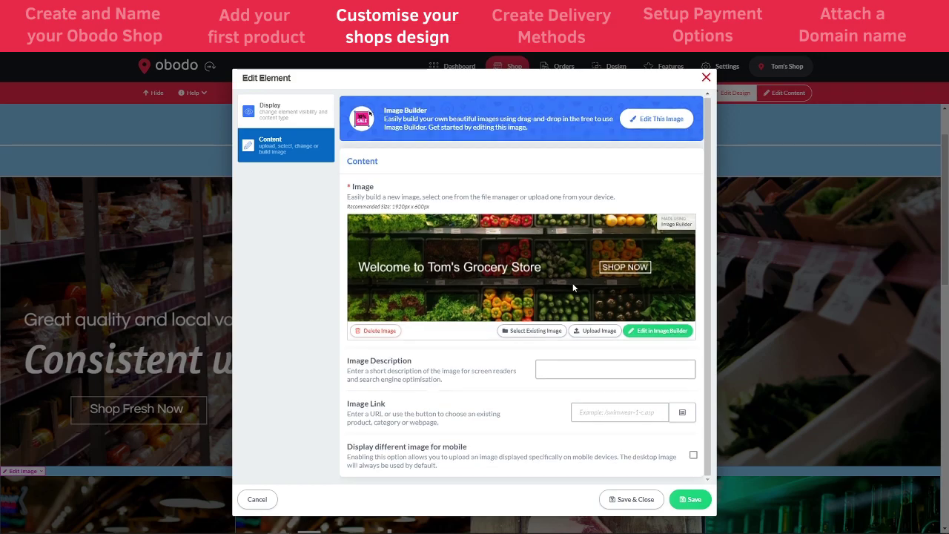
# Step: Link the banner image to the shop's Bread category page, then save and close the element
pyautogui.click(553, 372)
pyautogui.click(684, 413)
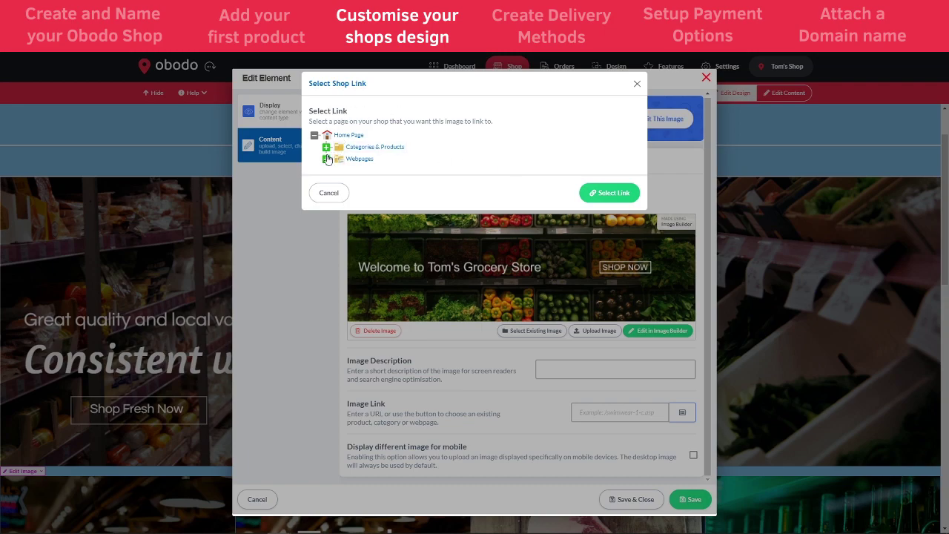
pyautogui.click(326, 148)
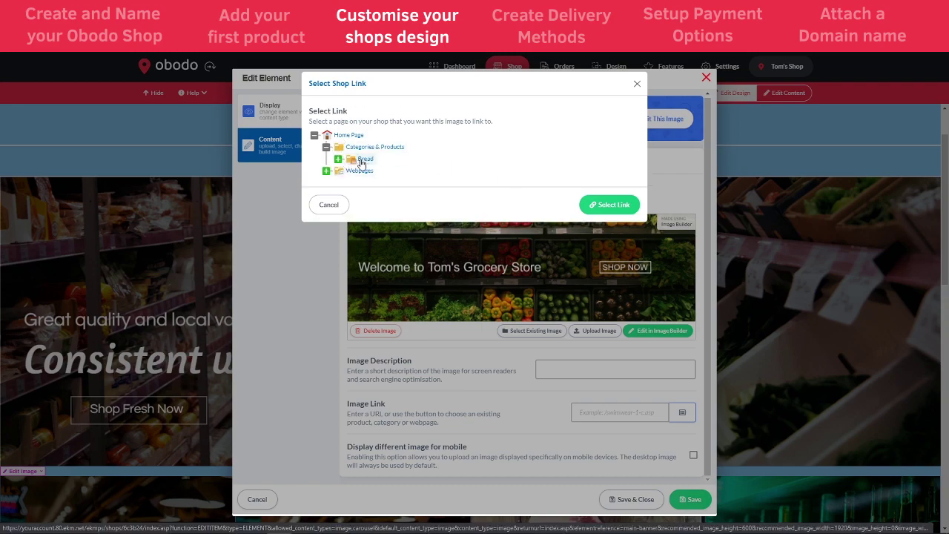
pyautogui.click(338, 158)
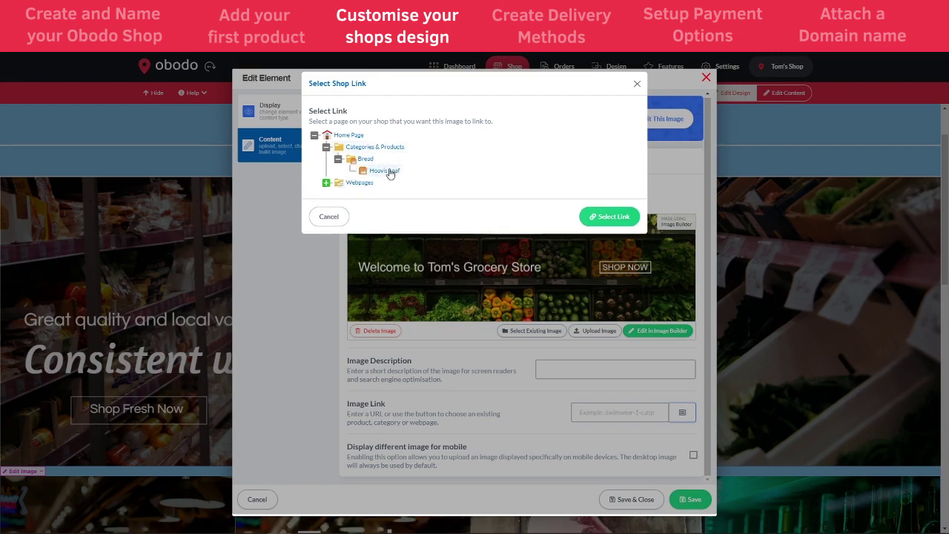
pyautogui.click(383, 171)
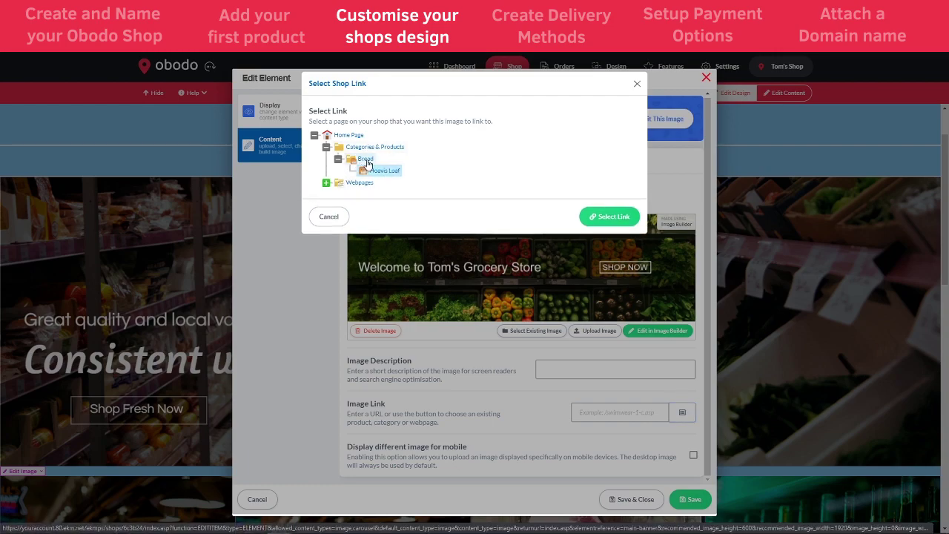
pyautogui.click(366, 160)
pyautogui.click(339, 158)
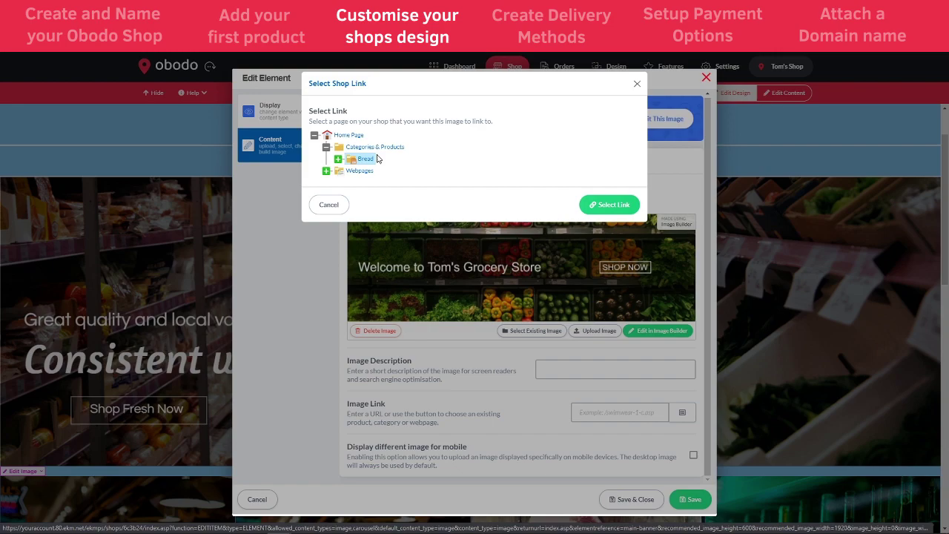
pyautogui.click(607, 207)
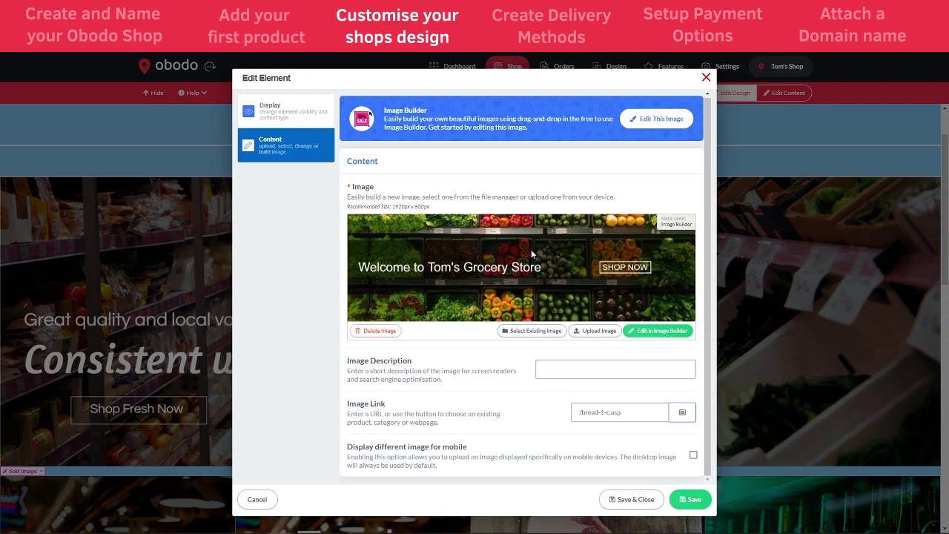
pyautogui.click(640, 503)
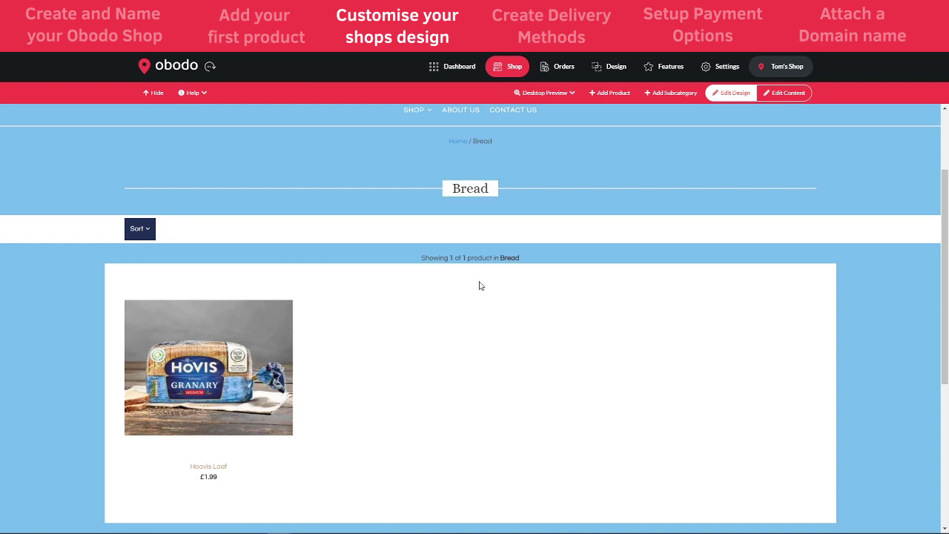
# Step: Return to the shop's home page to view the banner, then open the layout editor for the theme
pyautogui.click(512, 69)
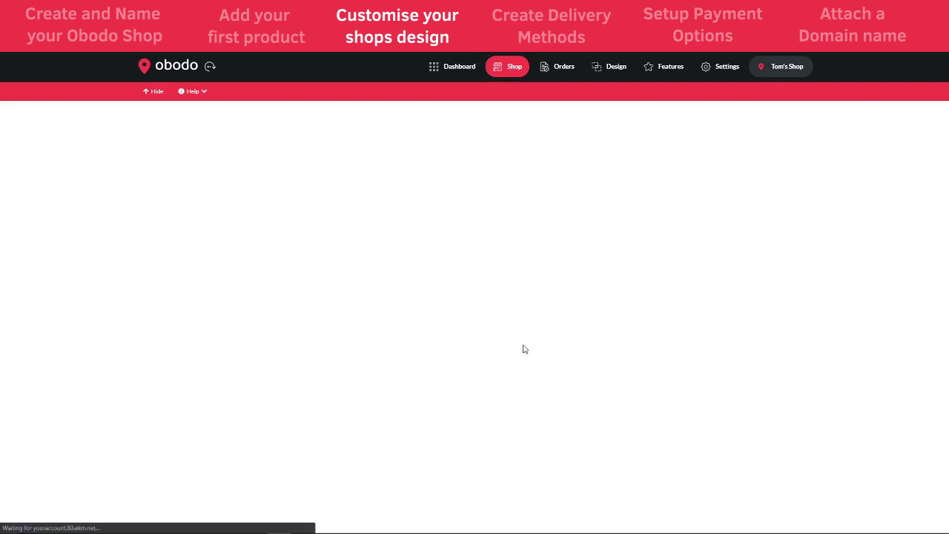
pyautogui.scroll(-1, 393, 354)
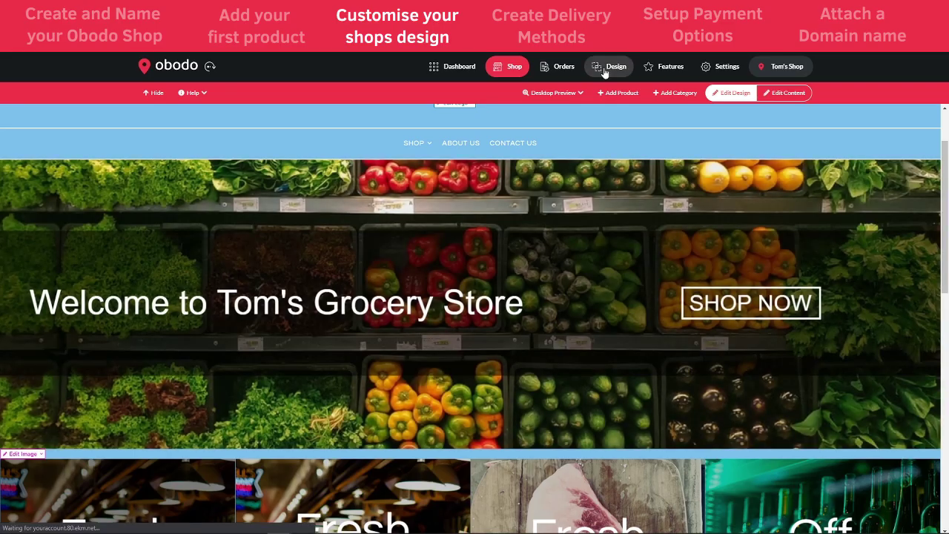
pyautogui.click(604, 69)
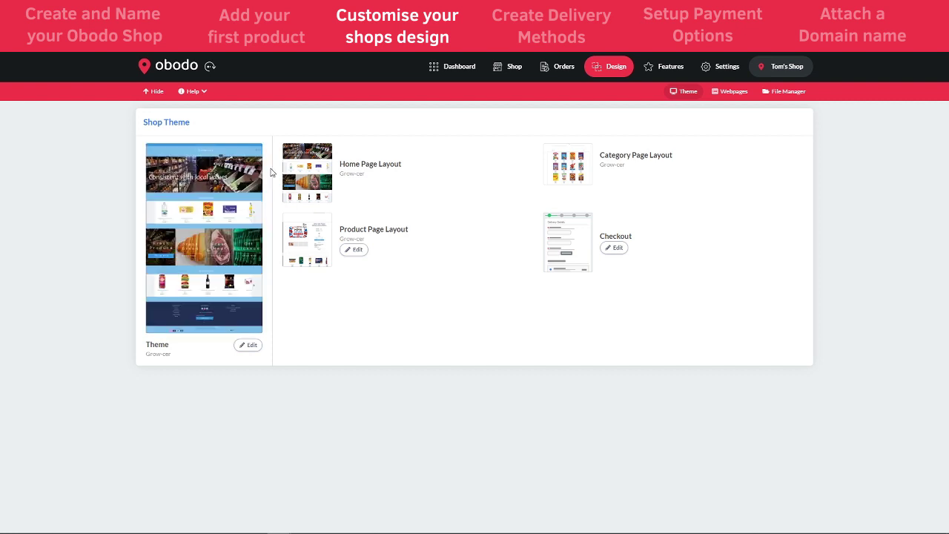
pyautogui.click(250, 346)
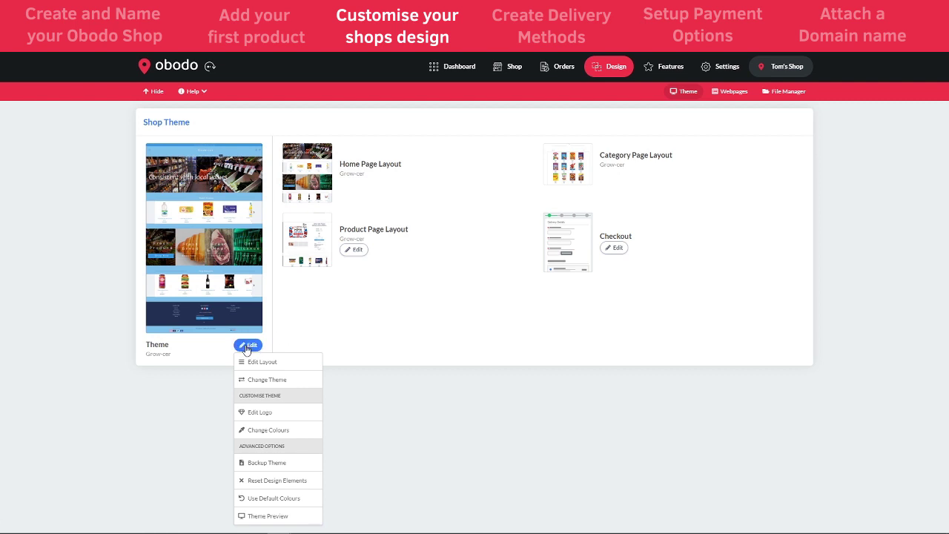
pyautogui.click(266, 370)
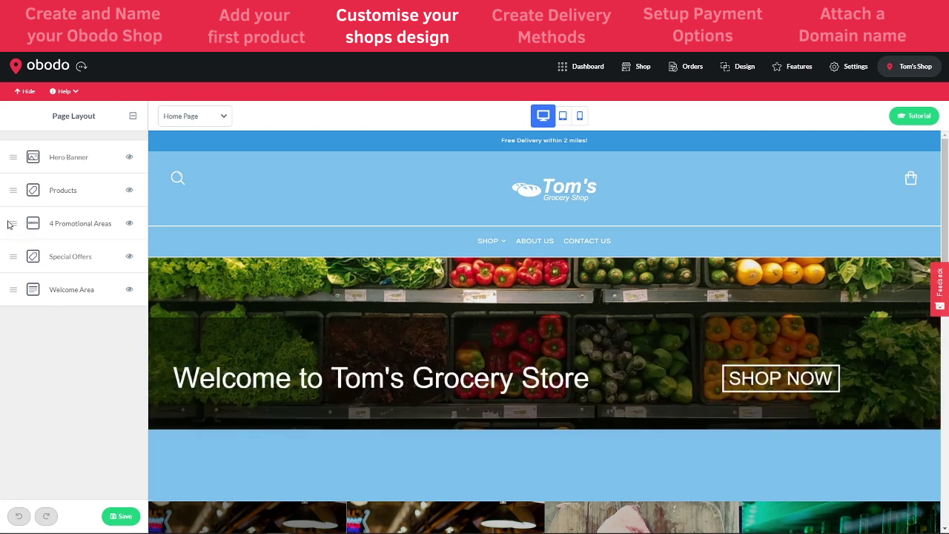
# Step: Move the 4 Promotional Areas section above the Hero Banner in the home page layout
pyautogui.scroll(-5, 421, 433)
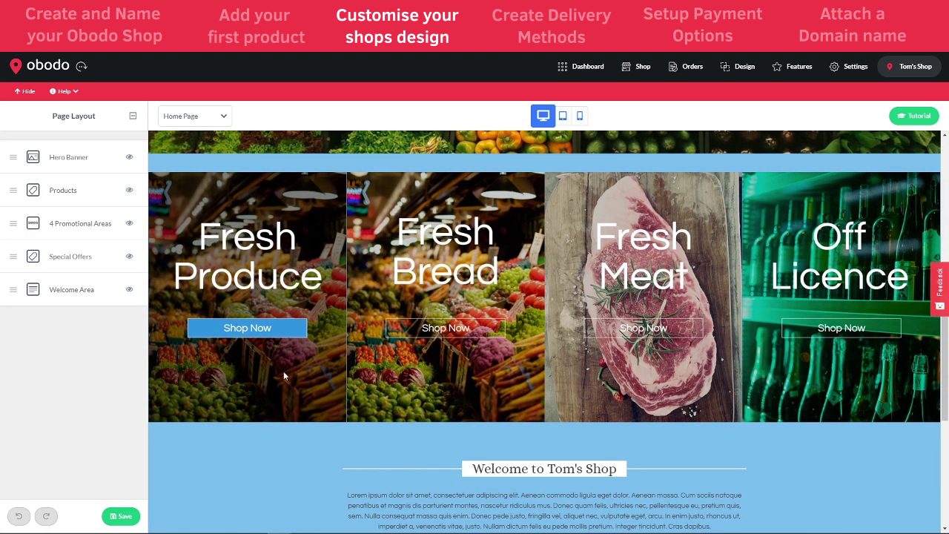
pyautogui.moveTo(10, 224); pyautogui.dragTo(6, 156)
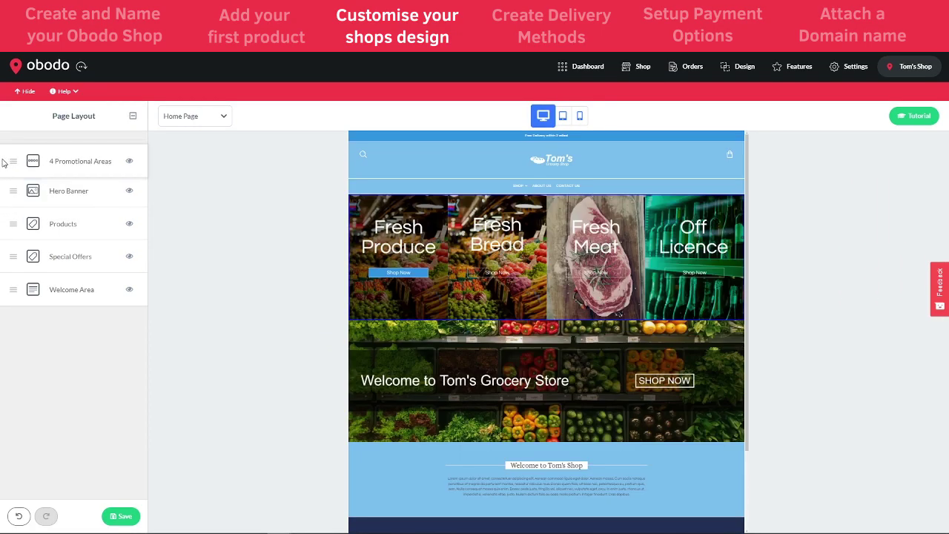
pyautogui.scroll(-2, 596, 328)
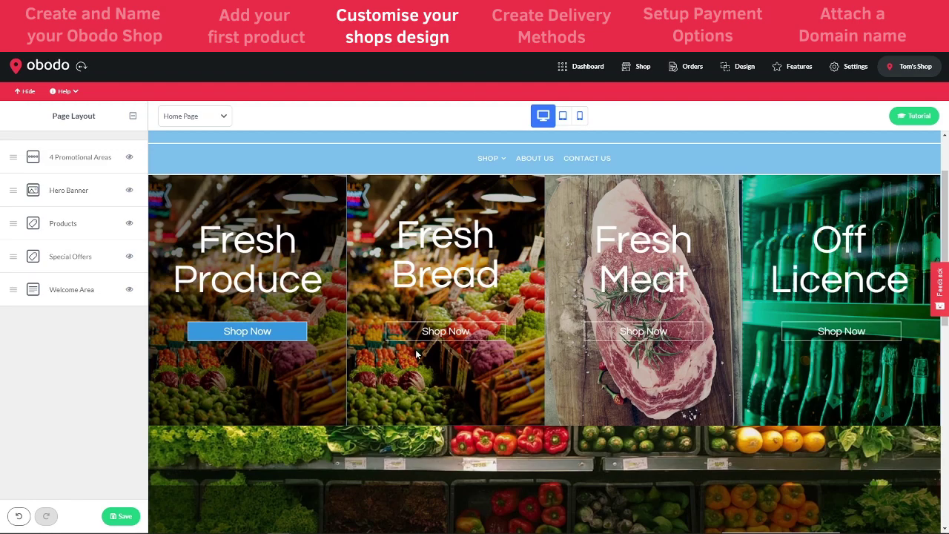
pyautogui.scroll(-5, 417, 355)
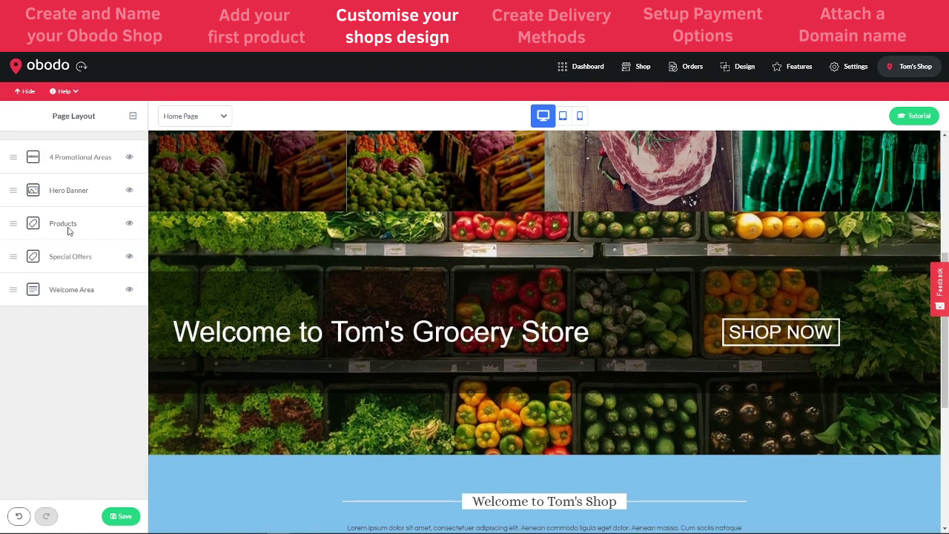
# Step: Hide the Hero Banner section on the home page, check the preview, and show the section again
pyautogui.click(130, 192)
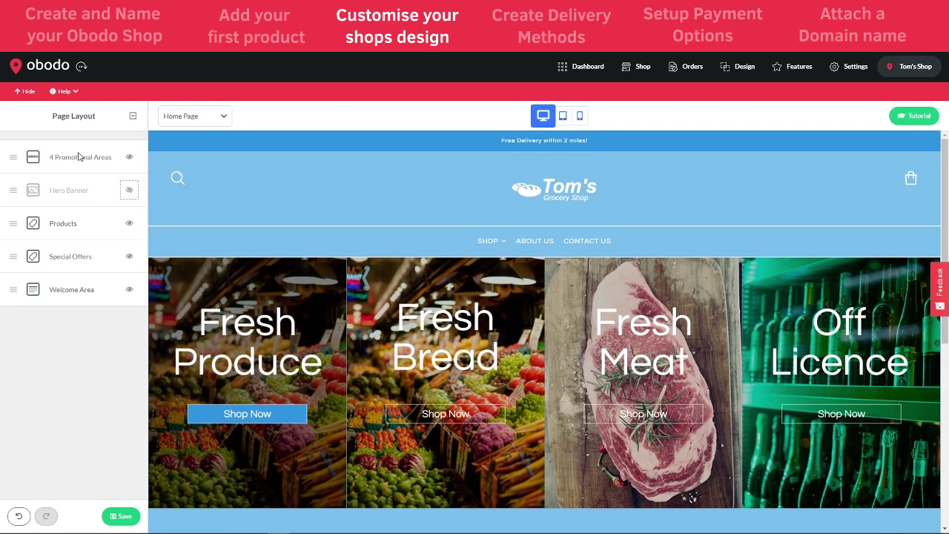
pyautogui.scroll(-3, 534, 335)
pyautogui.scroll(-1, 535, 339)
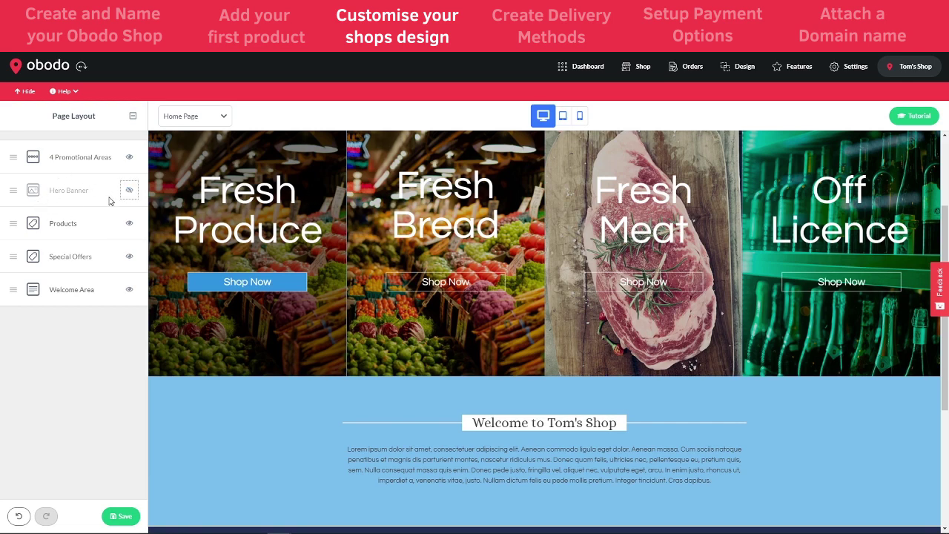
pyautogui.click(131, 191)
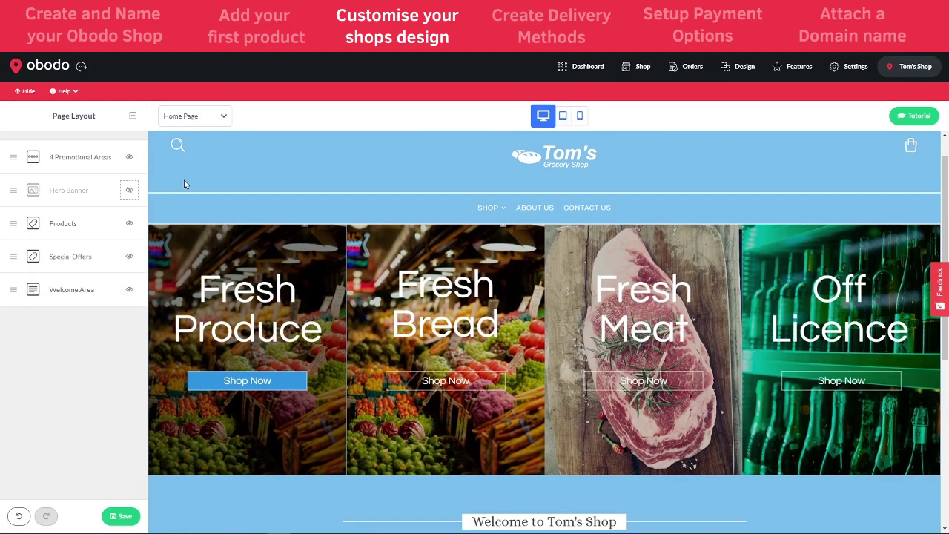
pyautogui.click(129, 191)
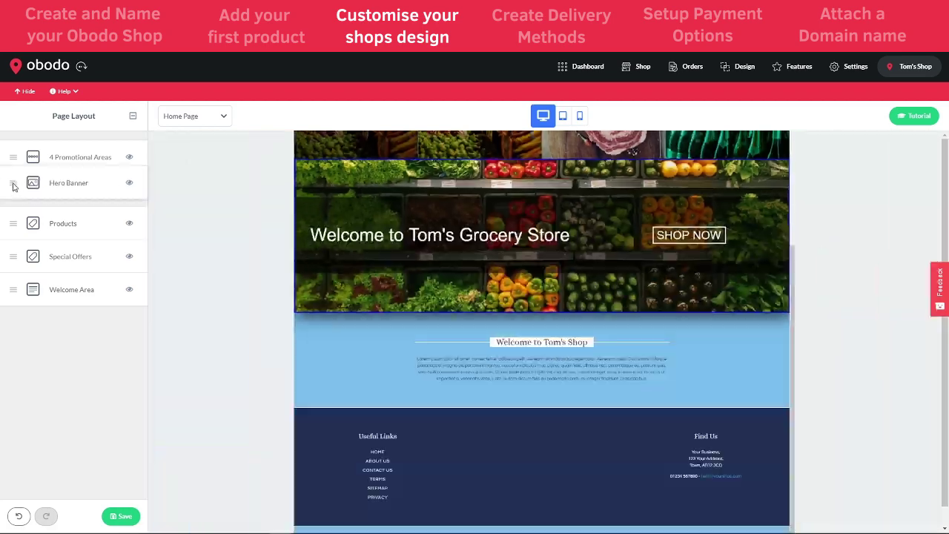
# Step: Reorder the home page sections with Hero Banner first, Products second and 4 Promotional Areas third, and save the layout
pyautogui.moveTo(15, 185); pyautogui.dragTo(15, 157)
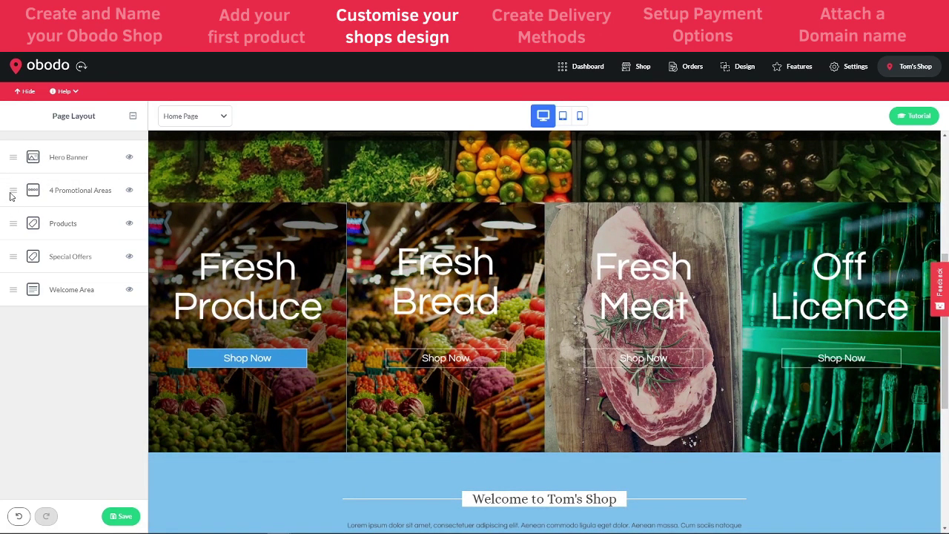
pyautogui.moveTo(12, 195); pyautogui.dragTo(17, 225)
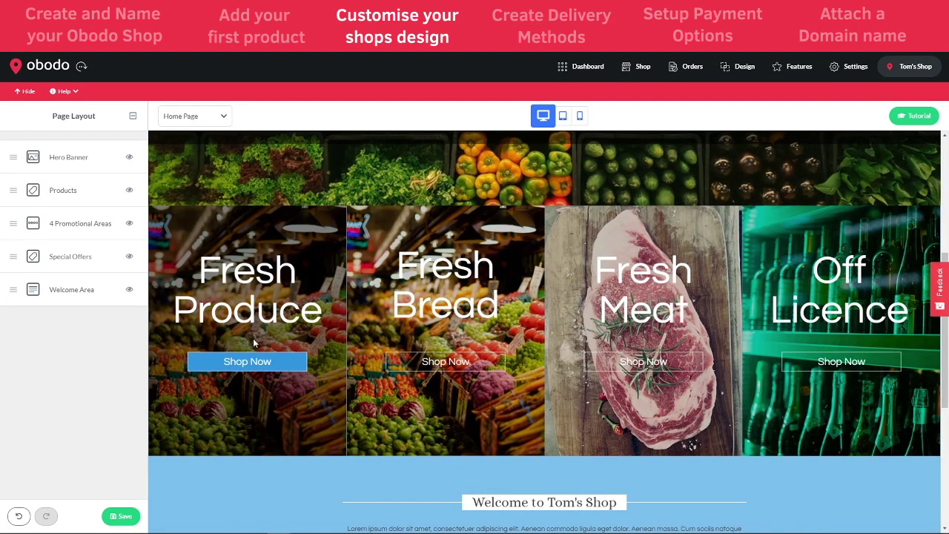
pyautogui.click(121, 516)
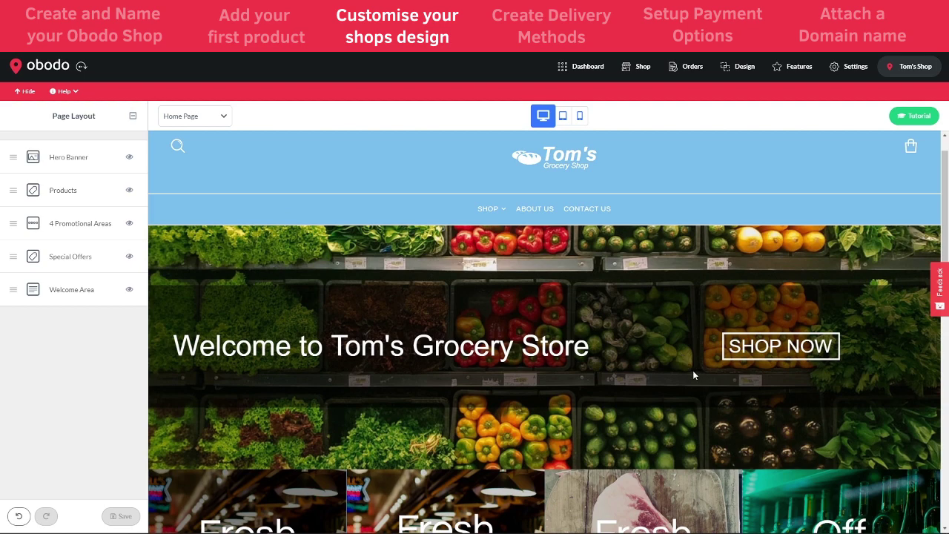
# Step: Open the theme's colour settings and expand the Theme Background and Theme Colours sections
pyautogui.click(721, 66)
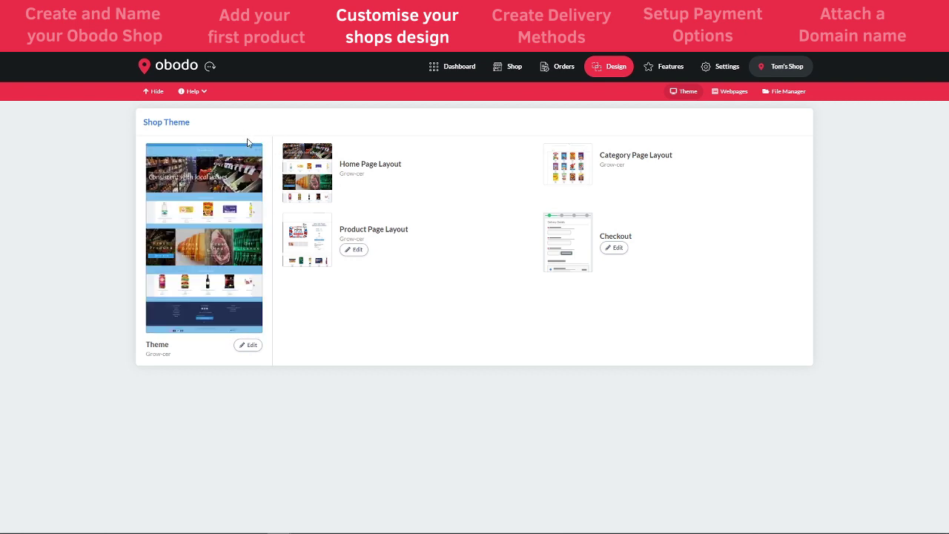
pyautogui.click(248, 345)
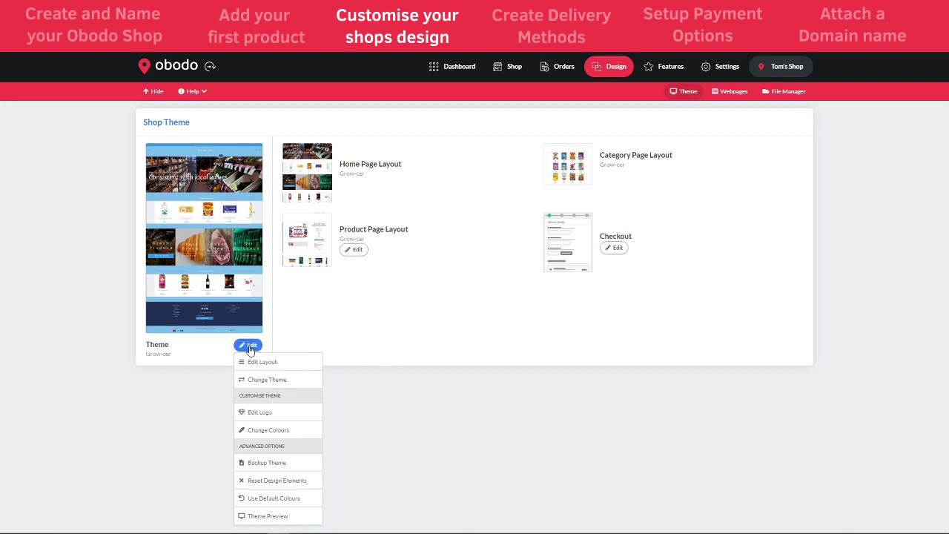
pyautogui.click(261, 435)
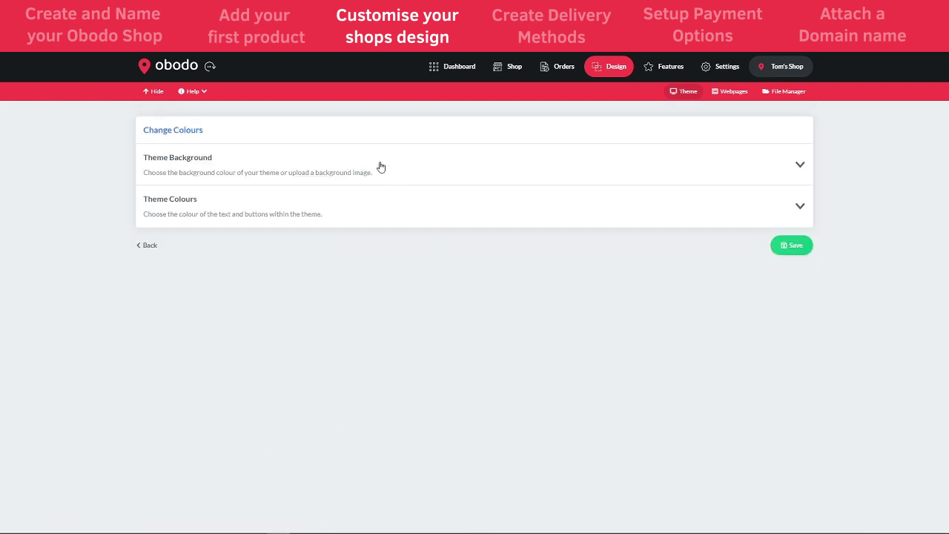
pyautogui.click(380, 167)
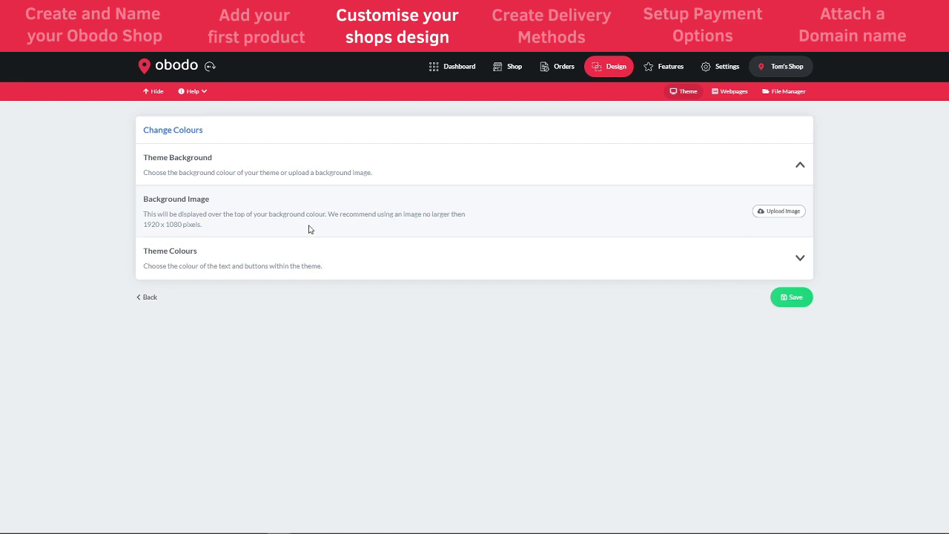
pyautogui.click(314, 263)
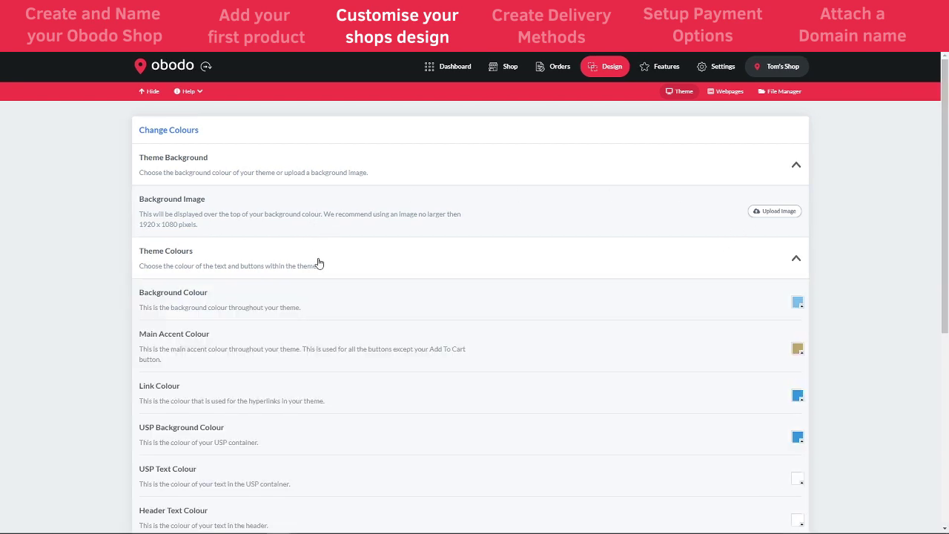
# Step: Review the theme's colour options for the background, accents, links, USP, header, footer and Add To Cart button
pyautogui.scroll(-2, 315, 263)
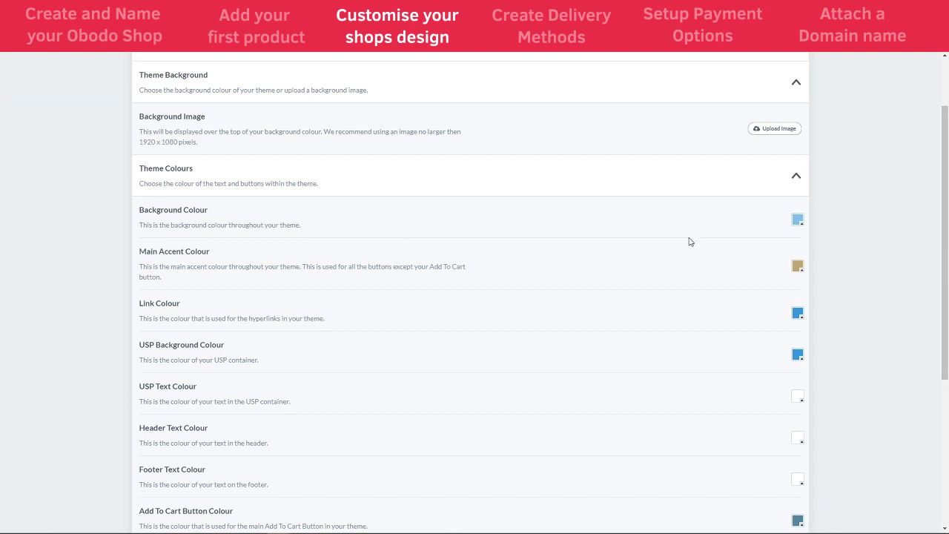
pyautogui.scroll(-2, 778, 193)
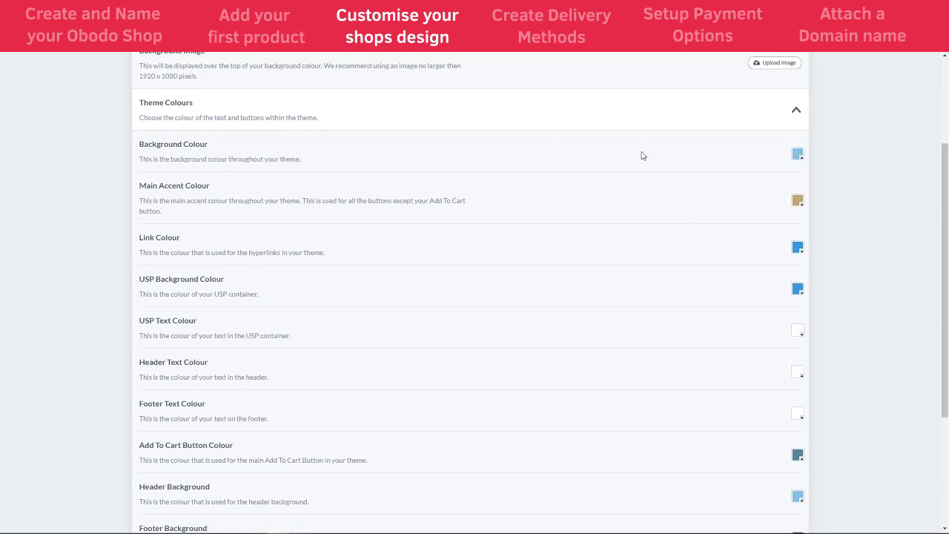
pyautogui.scroll(-3, 607, 227)
pyautogui.scroll(5, 455, 256)
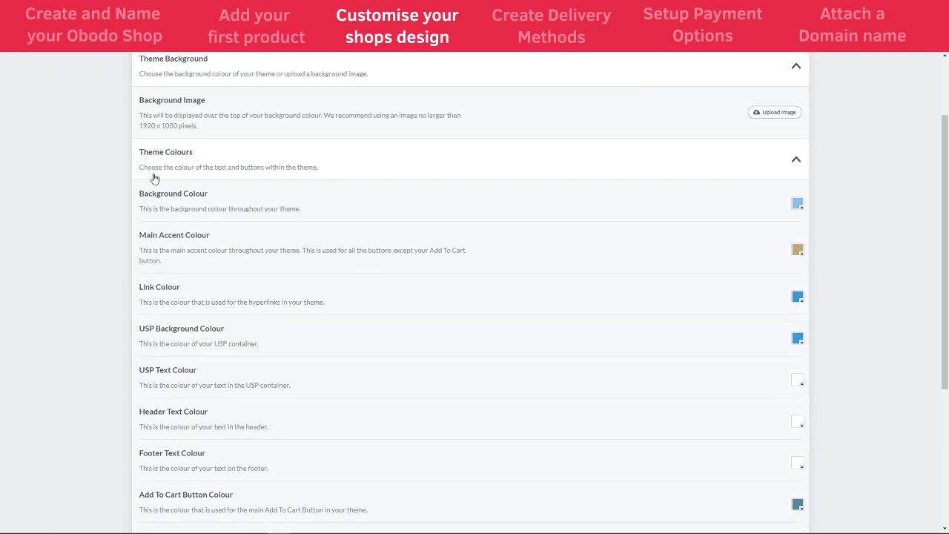
pyautogui.scroll(-3, 220, 241)
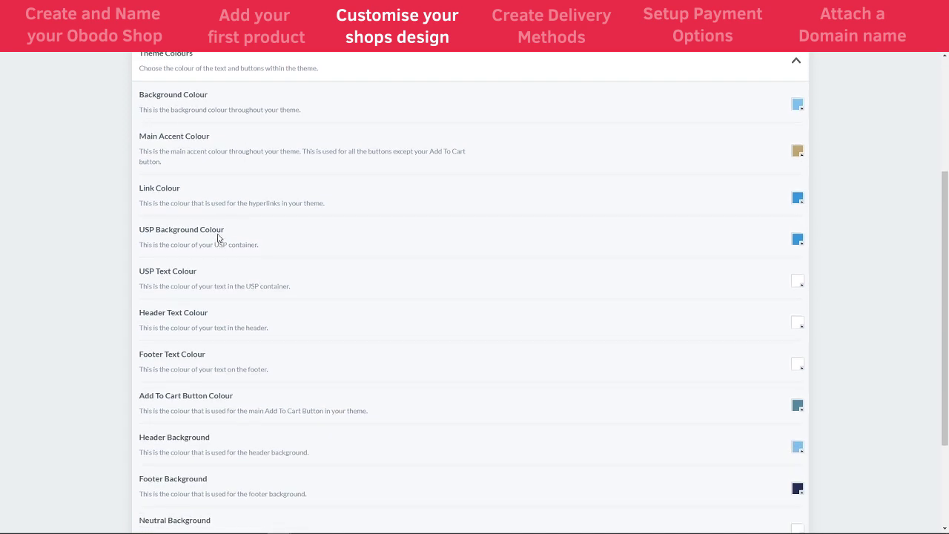
pyautogui.scroll(-3, 208, 169)
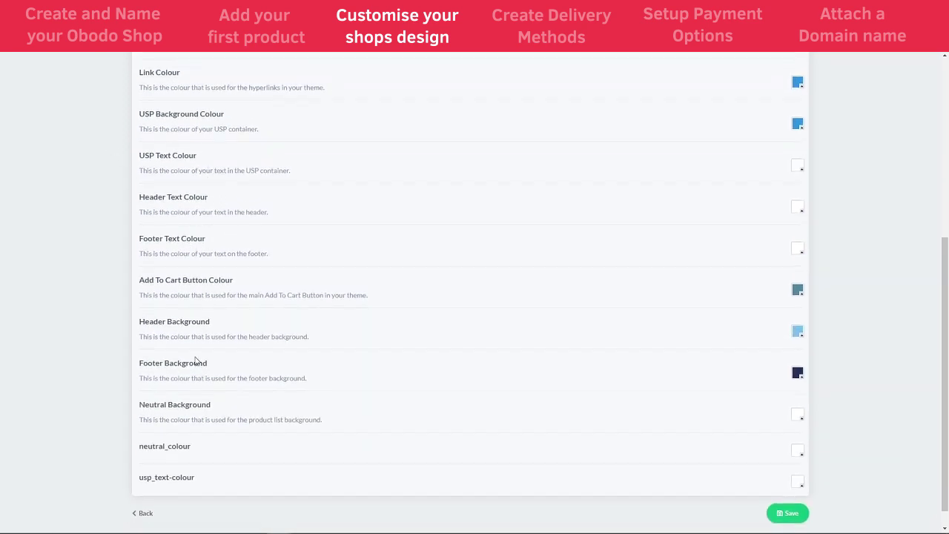
pyautogui.scroll(-1, 199, 362)
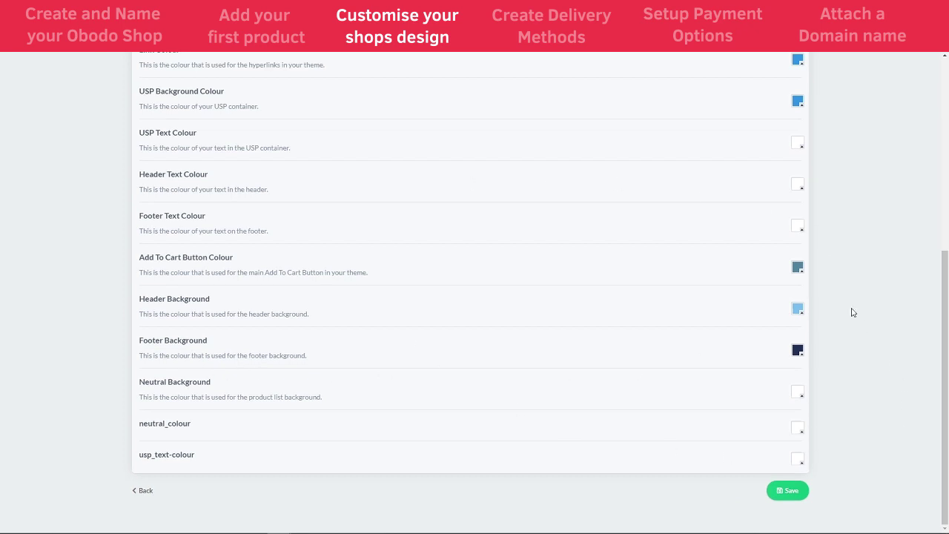
pyautogui.scroll(6, 424, 293)
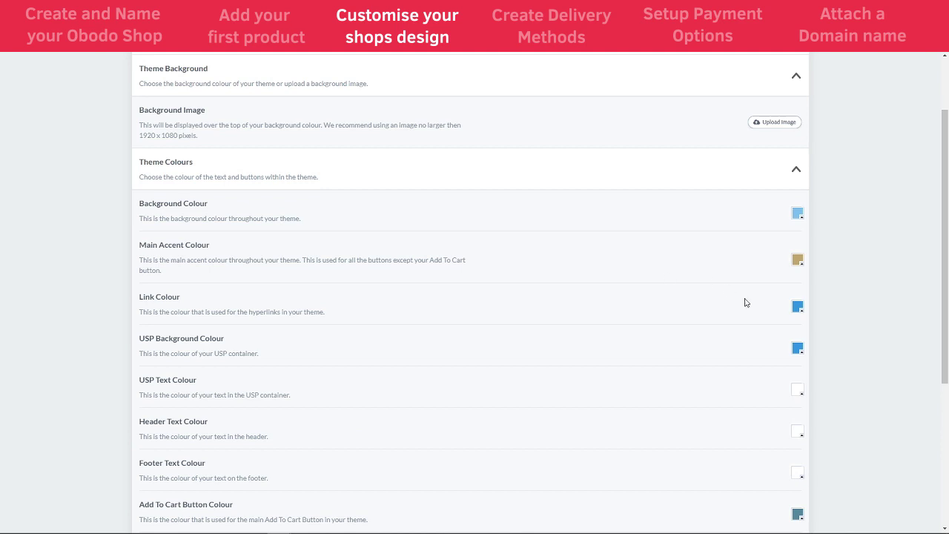
pyautogui.moveTo(946, 218); pyautogui.dragTo(947, 381)
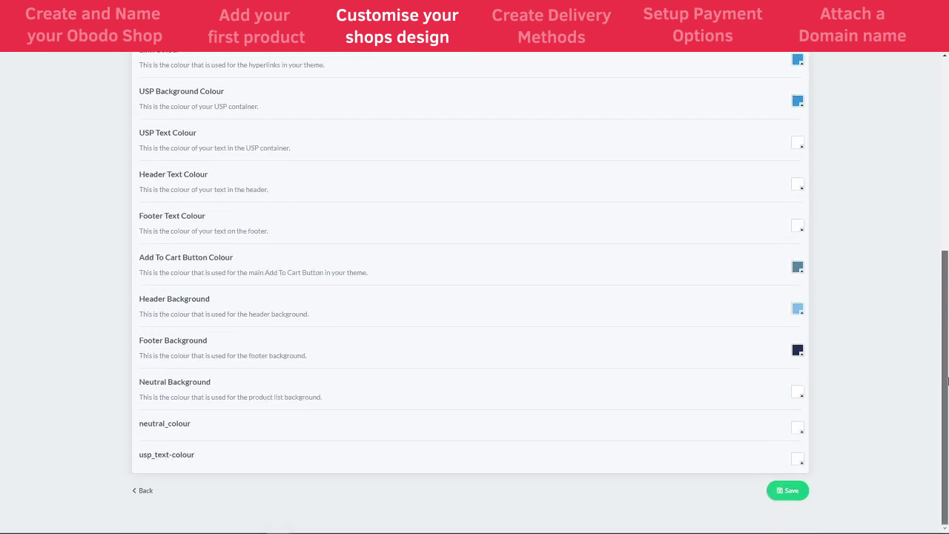
pyautogui.scroll(1, 947, 391)
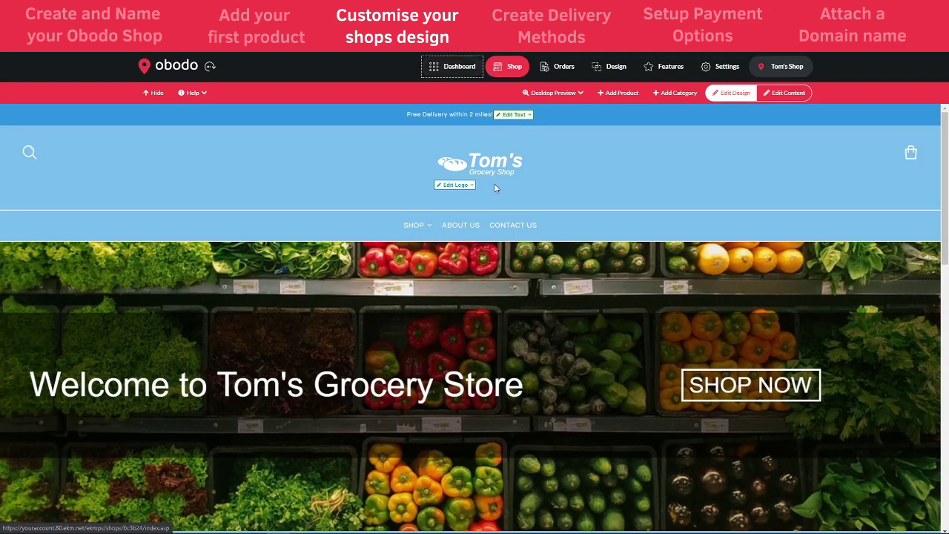